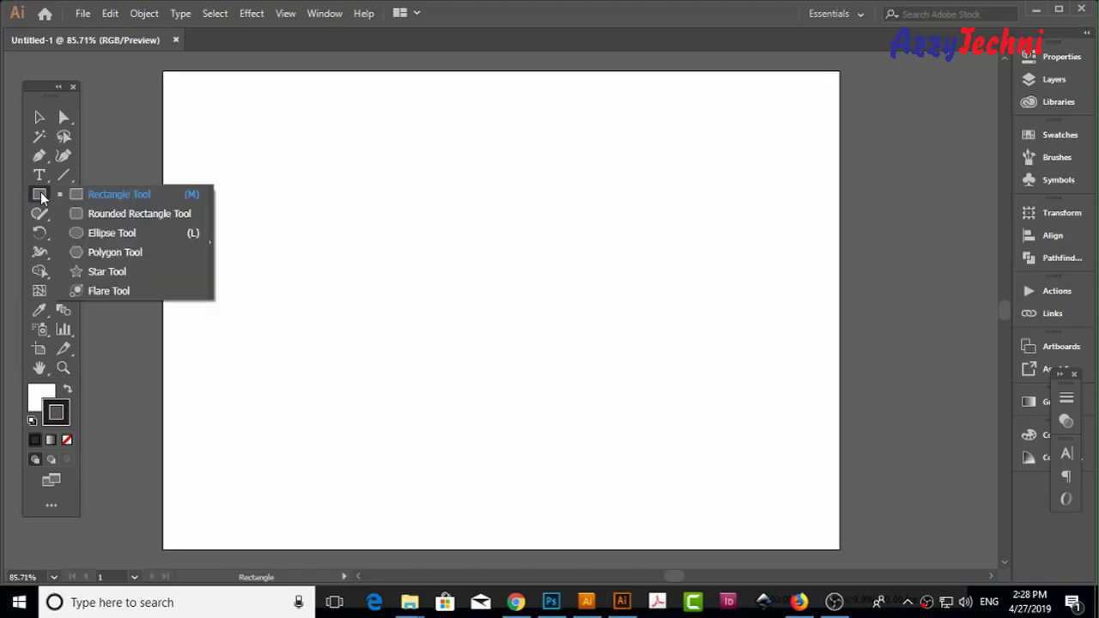
Draw a circle with the Ellipse tool and zoom in on it
{"action": "left_click", "coordinate": [130, 237]}
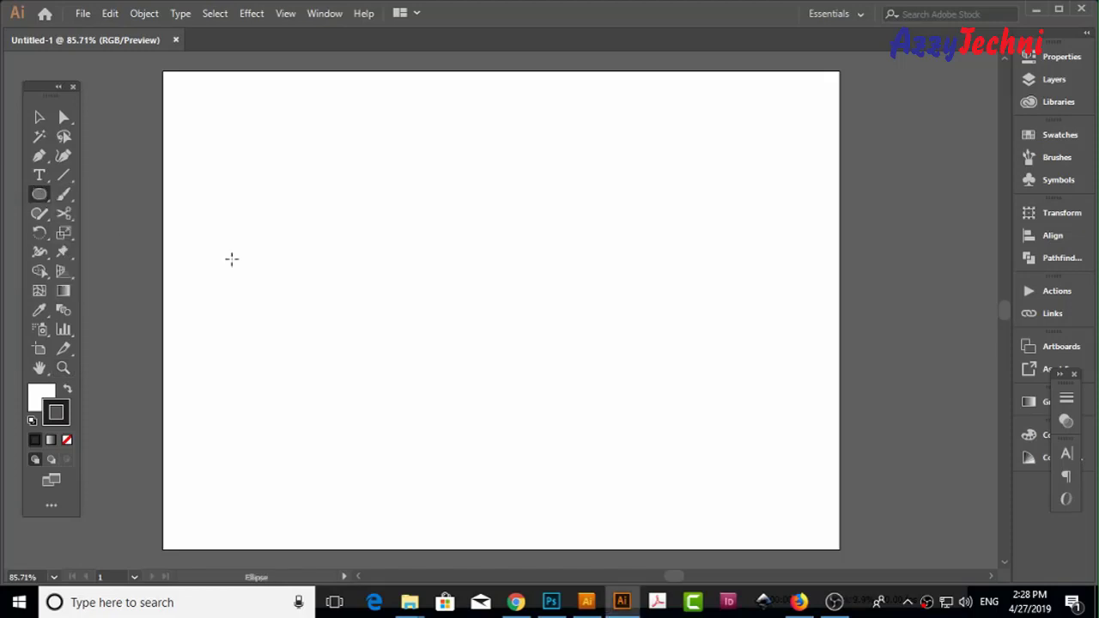
{"action": "left_click_drag", "start_coordinate": [457, 286], "coordinate": [508, 327]}
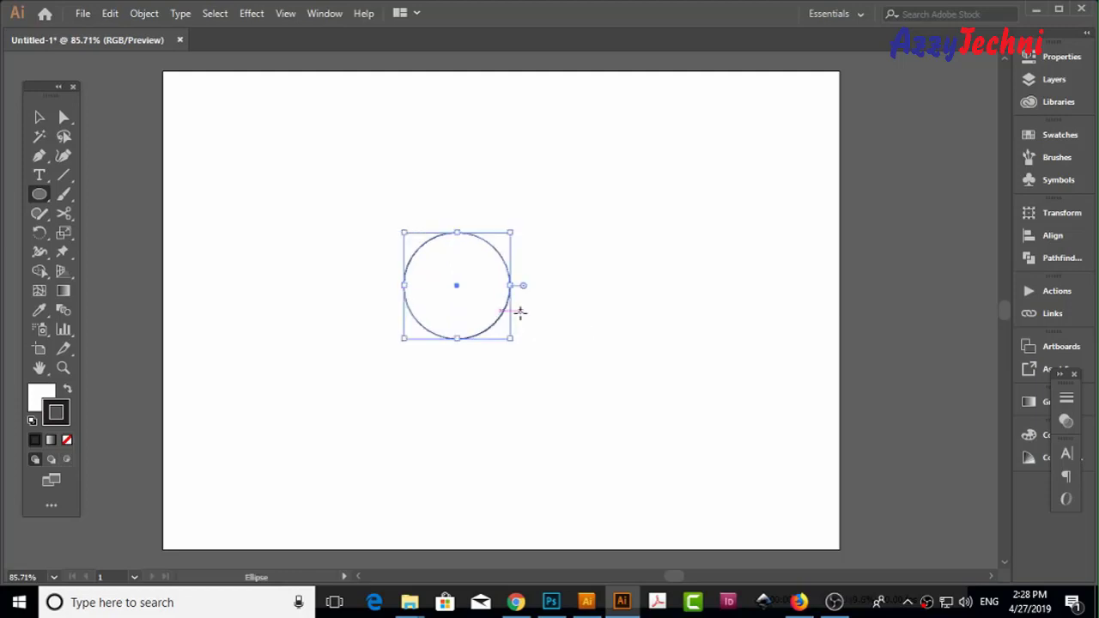
{"action": "key", "text": "v"}
{"action": "key", "text": "z"}
{"action": "mouse_move", "coordinate": [335, 208]}
{"action": "left_mouse_down"}
{"action": "mouse_move", "coordinate": [655, 356]}
{"action": "mouse_move", "coordinate": [539, 312]}
{"action": "left_mouse_up"}
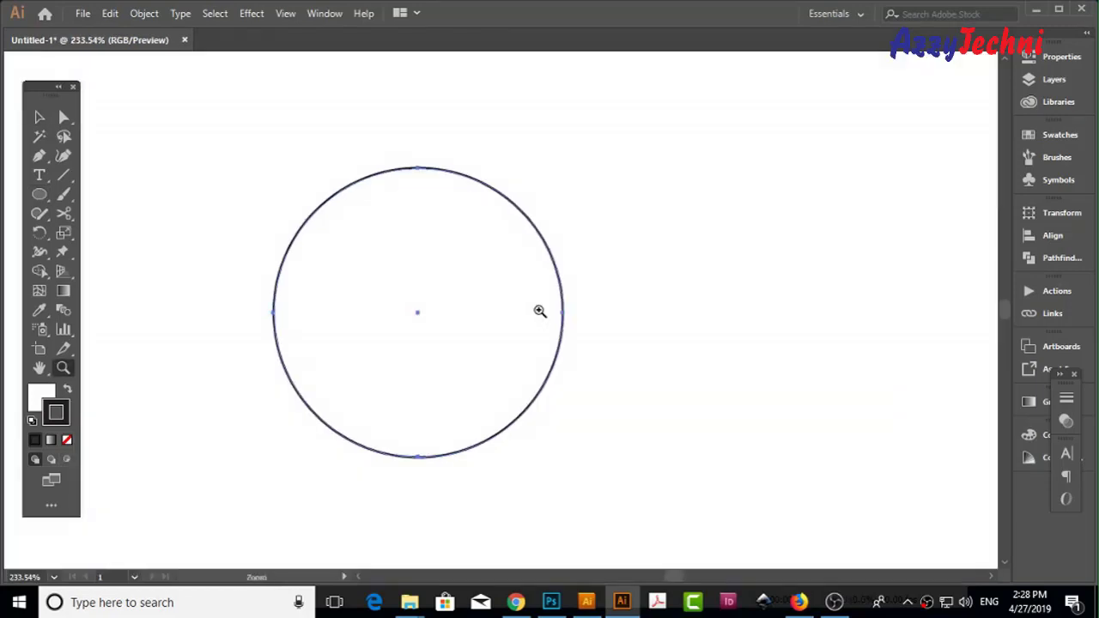
{"action": "key", "text": "v"}
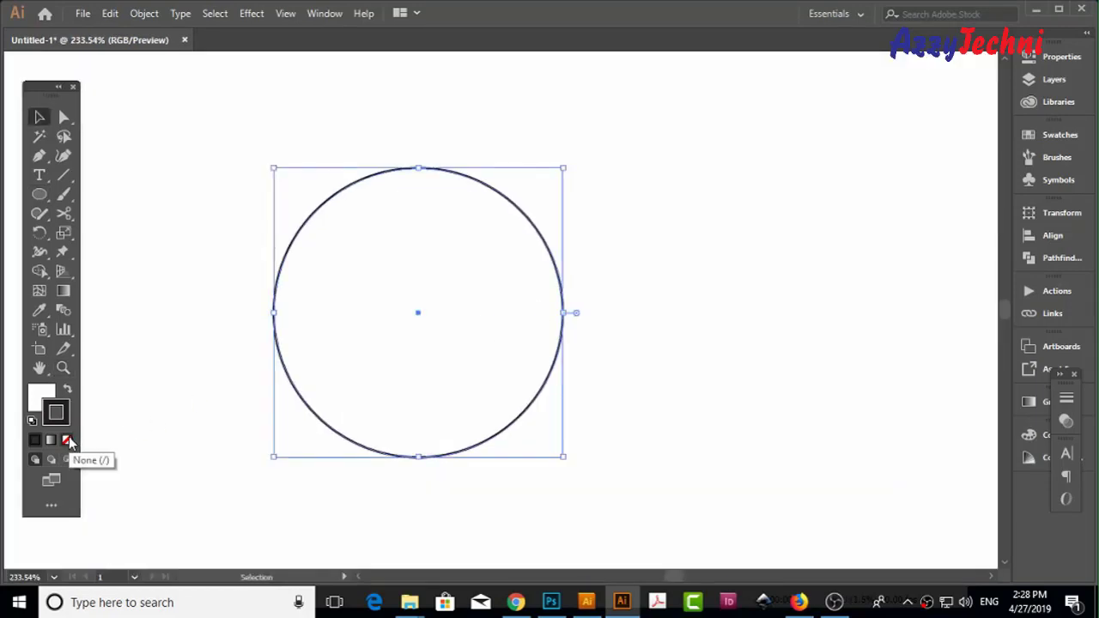
Make the circle solid black, Alt-drag an overlapping copy to the right, and select both
{"action": "key", "text": "x"}
{"action": "left_click", "coordinate": [69, 441]}
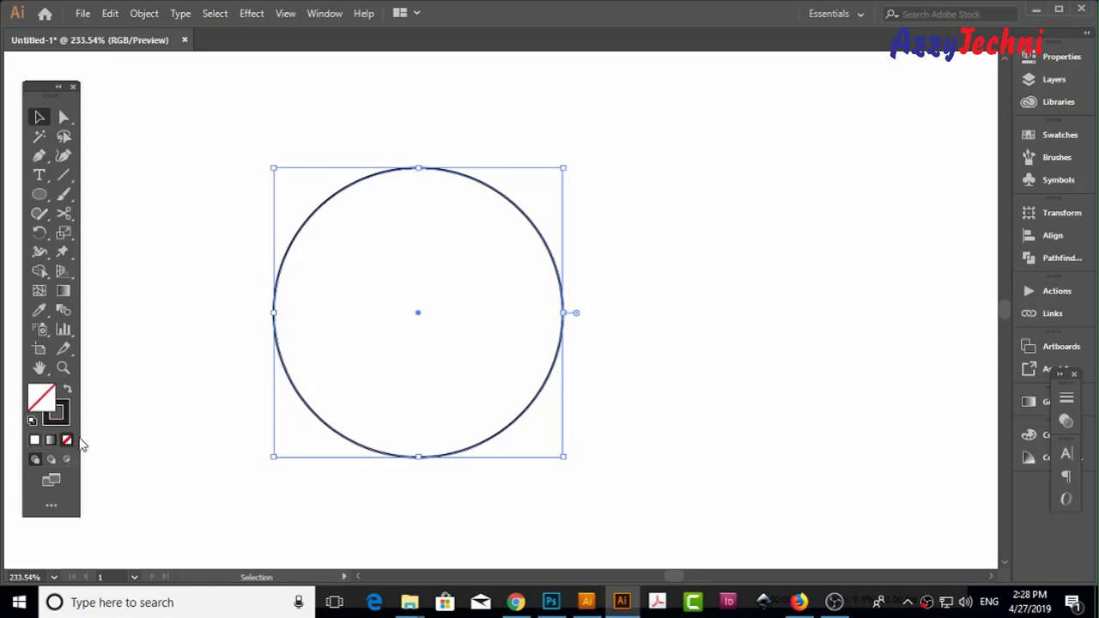
{"action": "key", "text": "shift+x"}
{"action": "left_click_drag", "start_coordinate": [385, 380], "coordinate": [532, 383]}
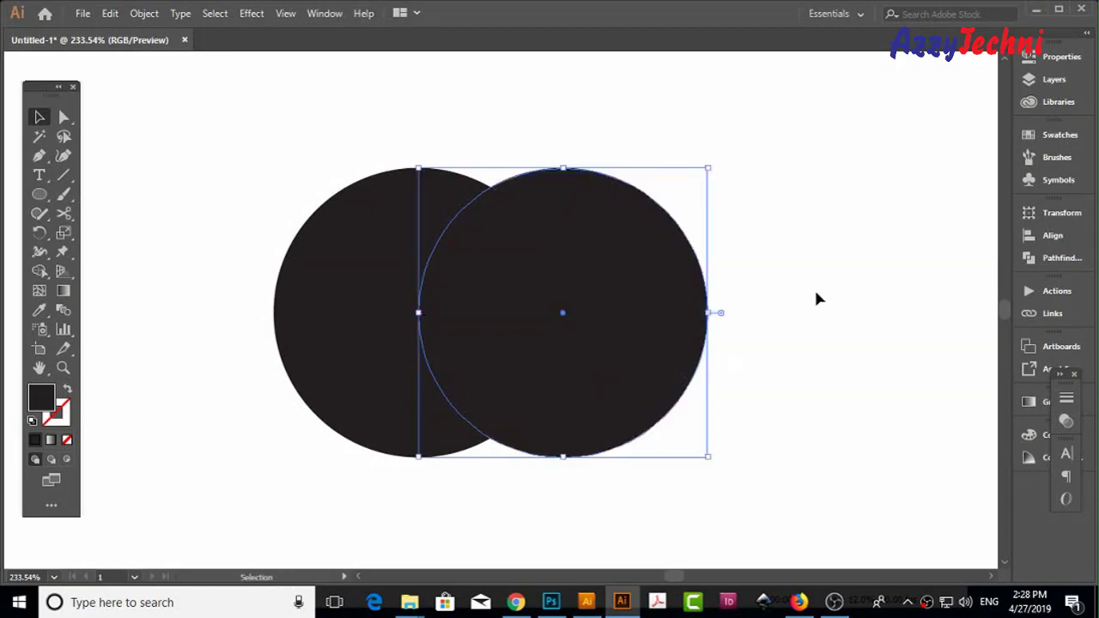
{"action": "left_click", "coordinate": [820, 258]}
{"action": "left_click_drag", "start_coordinate": [827, 188], "coordinate": [262, 427]}
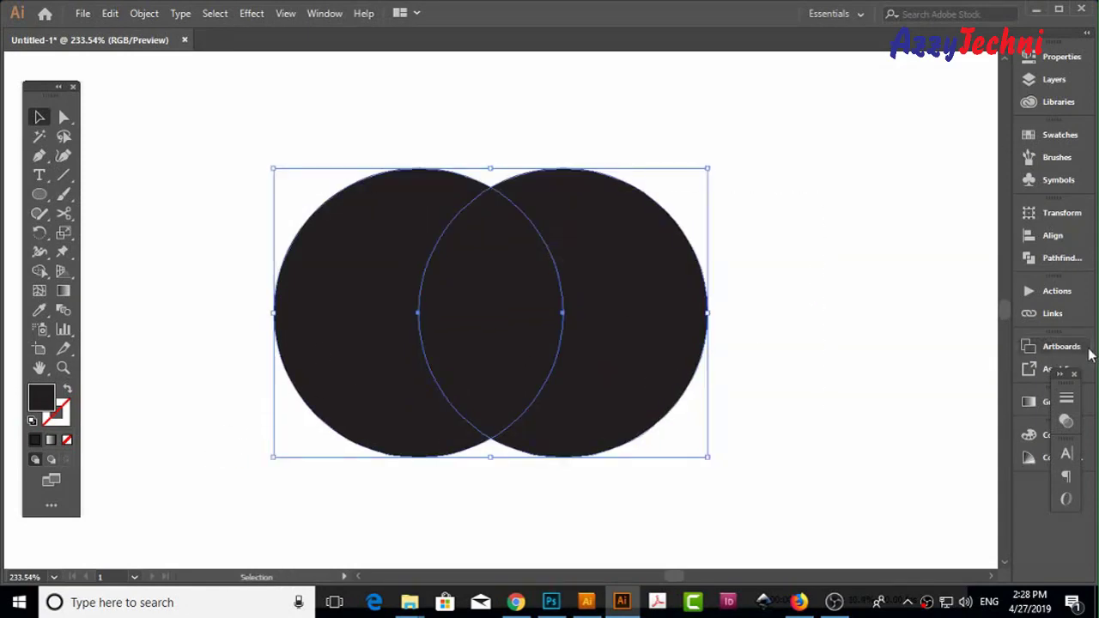
Intersect the two circles with Pathfinder and select the resulting lens shape
{"action": "left_click", "coordinate": [1060, 258]}
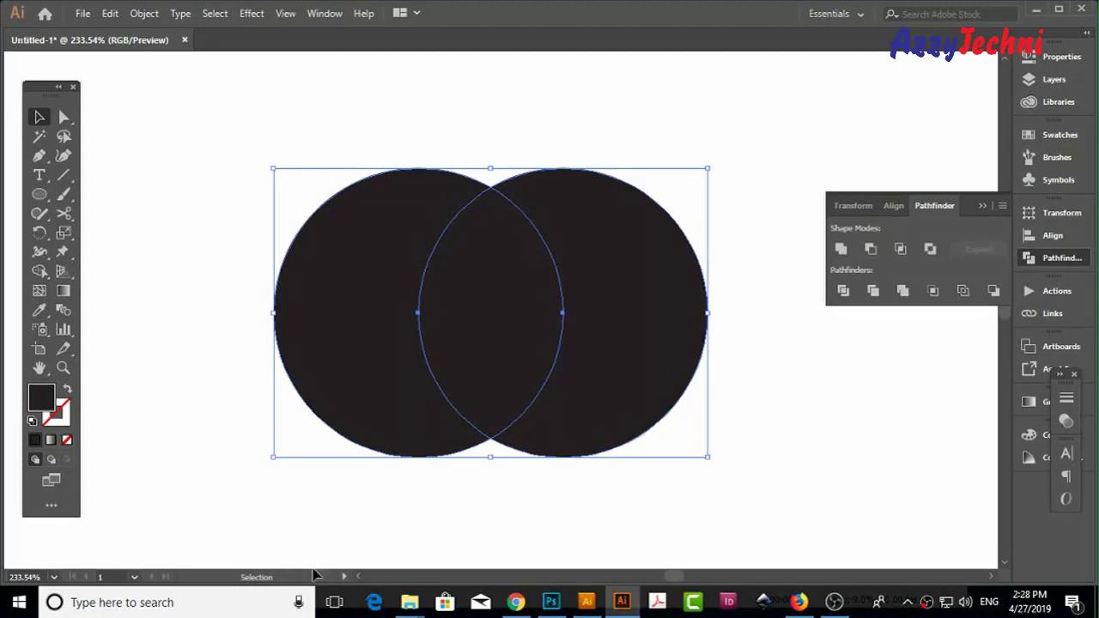
{"action": "left_click", "coordinate": [900, 249]}
{"action": "left_click", "coordinate": [506, 321]}
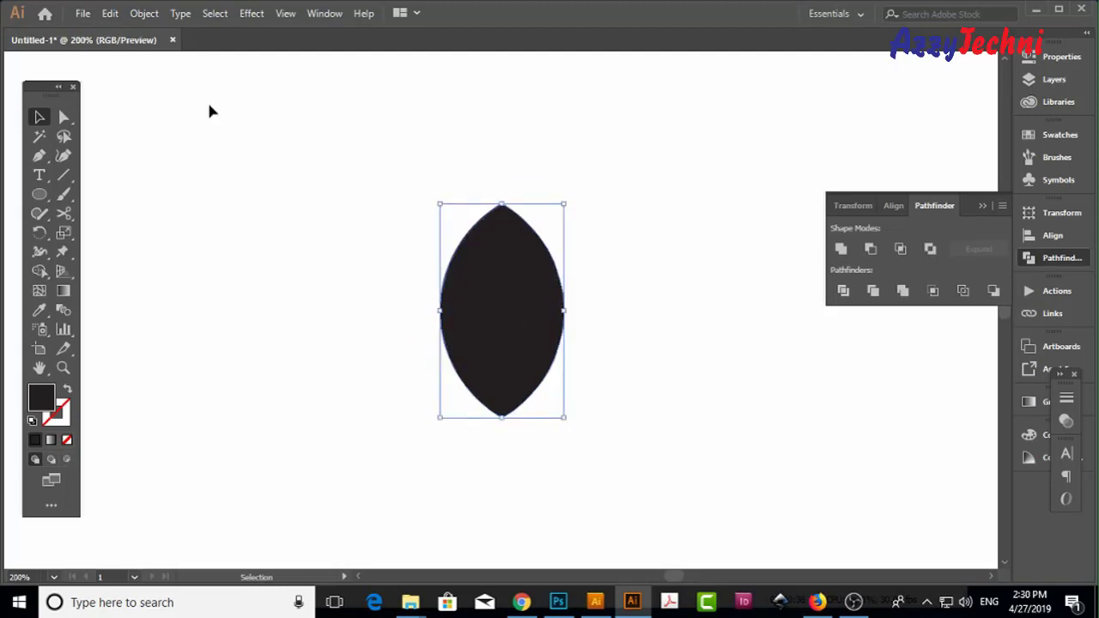
Copy the lens, paste the copy in place over the original, and select the stacked lenses
{"action": "left_click", "coordinate": [110, 13]}
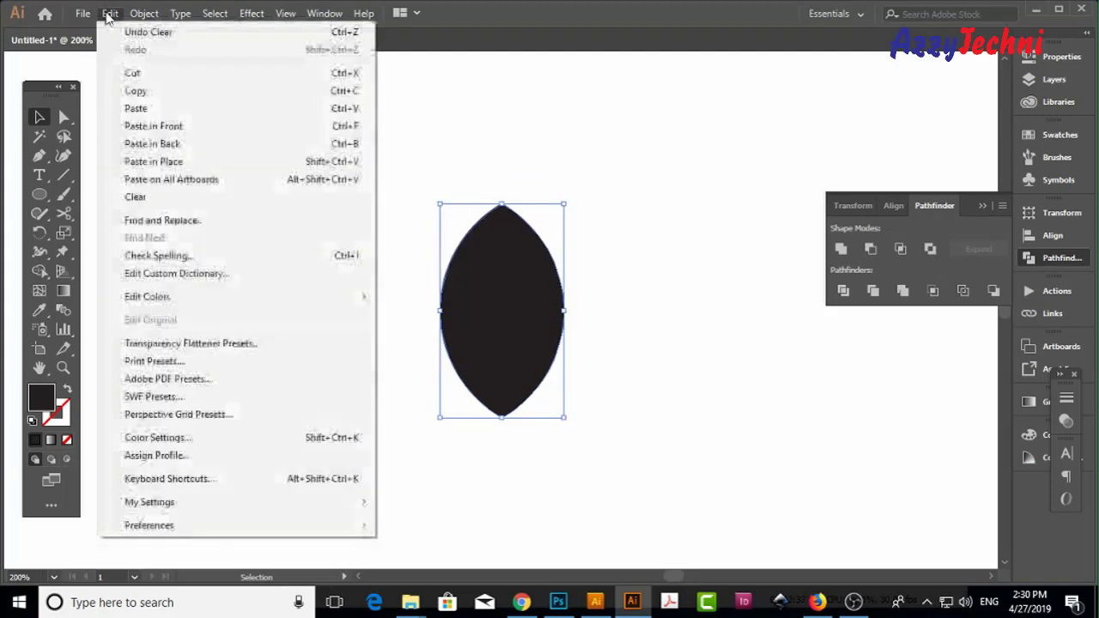
{"action": "left_click", "coordinate": [146, 95]}
{"action": "left_click", "coordinate": [648, 137]}
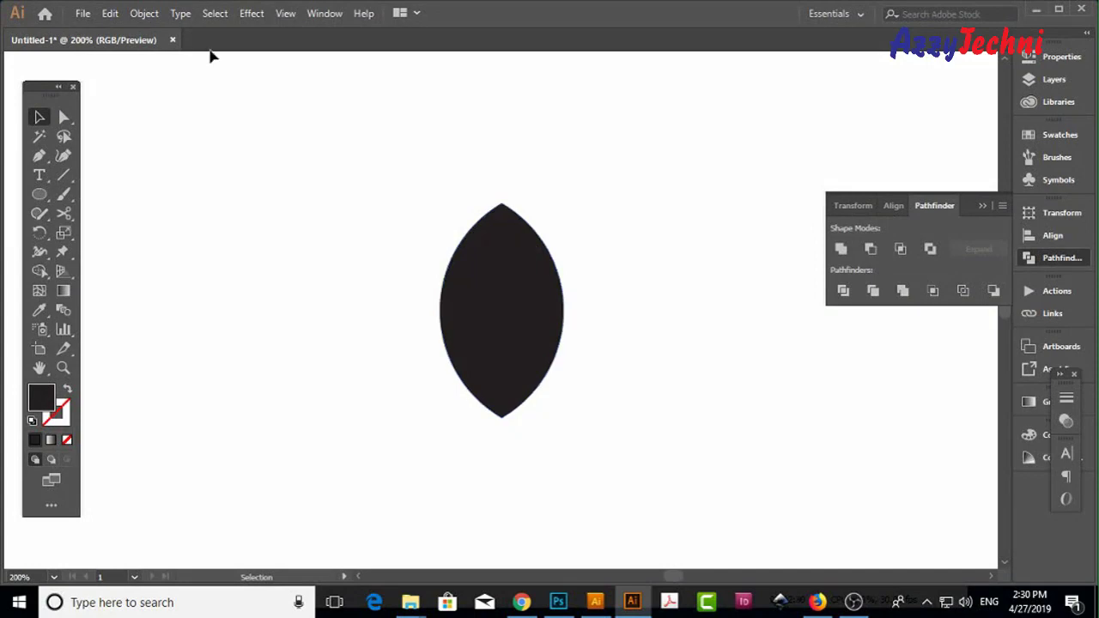
{"action": "left_click", "coordinate": [110, 14]}
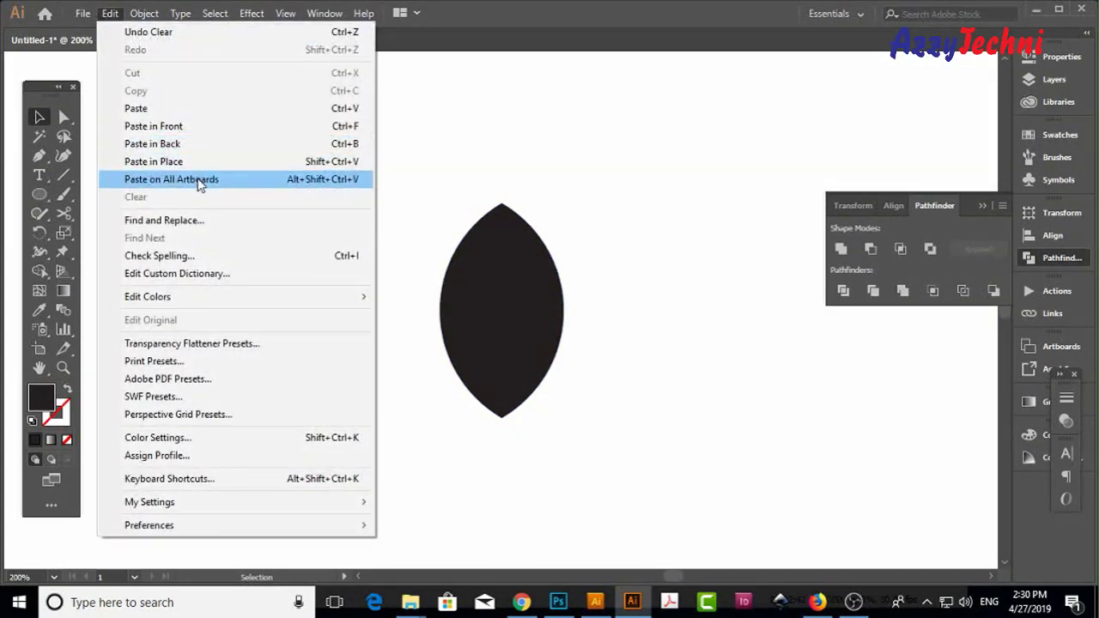
{"action": "left_click", "coordinate": [196, 181]}
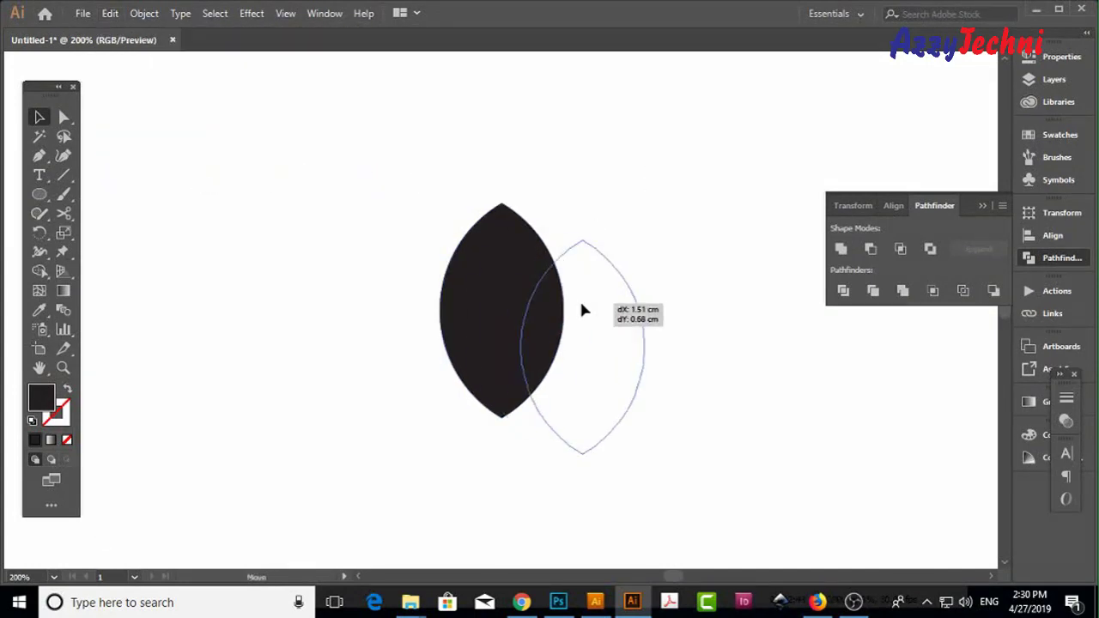
{"action": "key", "text": "z"}
{"action": "left_click_drag", "start_coordinate": [276, 148], "coordinate": [827, 485]}
{"action": "key", "text": "v"}
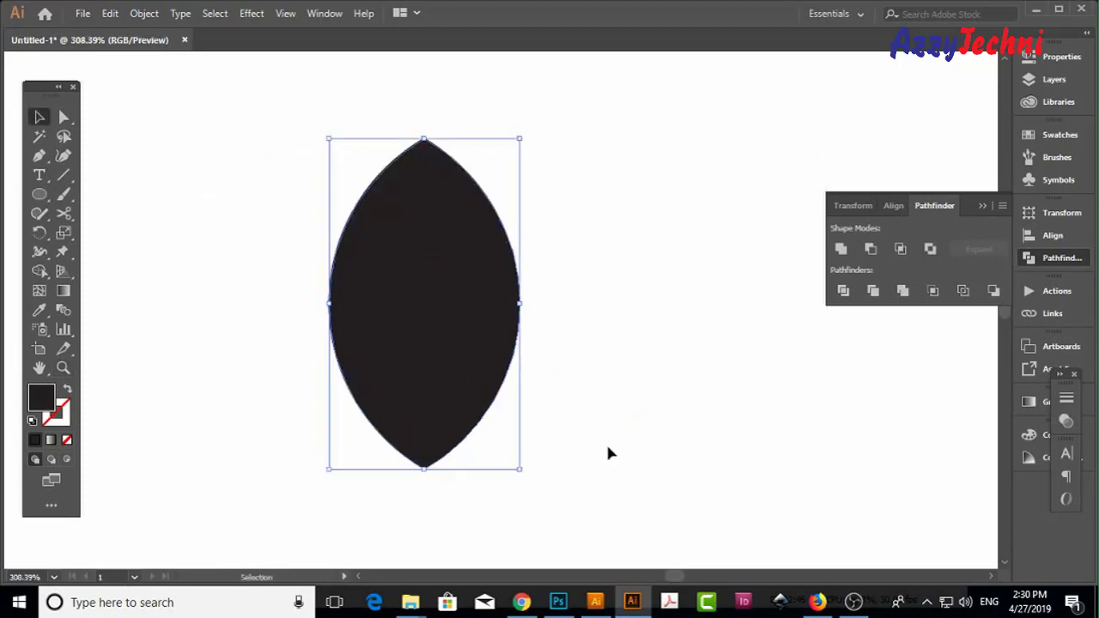
{"action": "left_click_drag", "start_coordinate": [704, 466], "coordinate": [417, 337]}
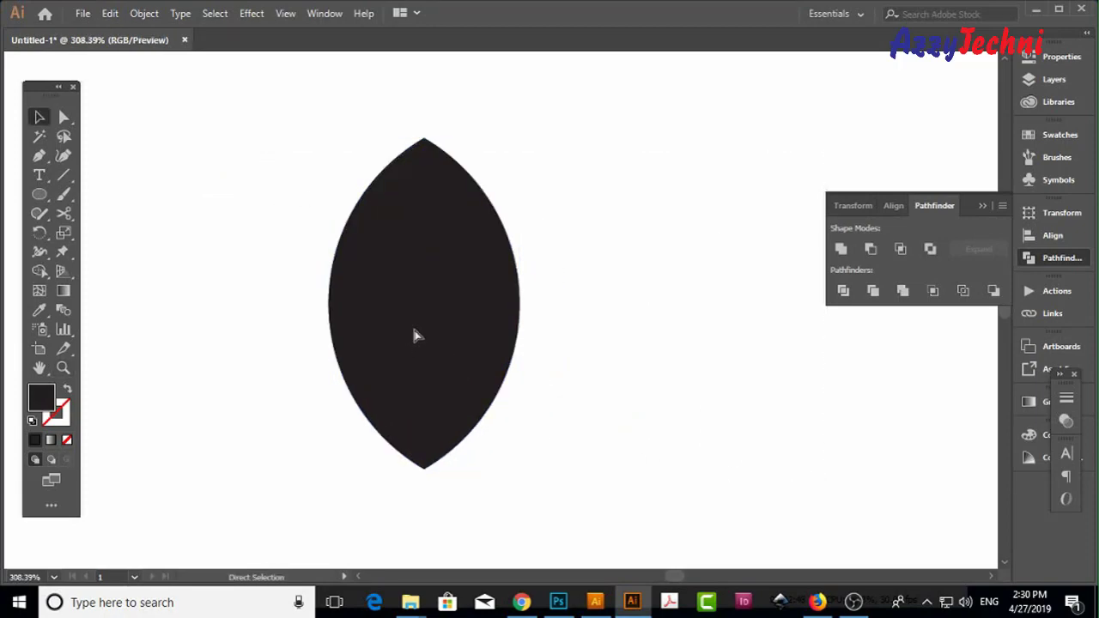
{"action": "key", "text": "ctrl+minus"}
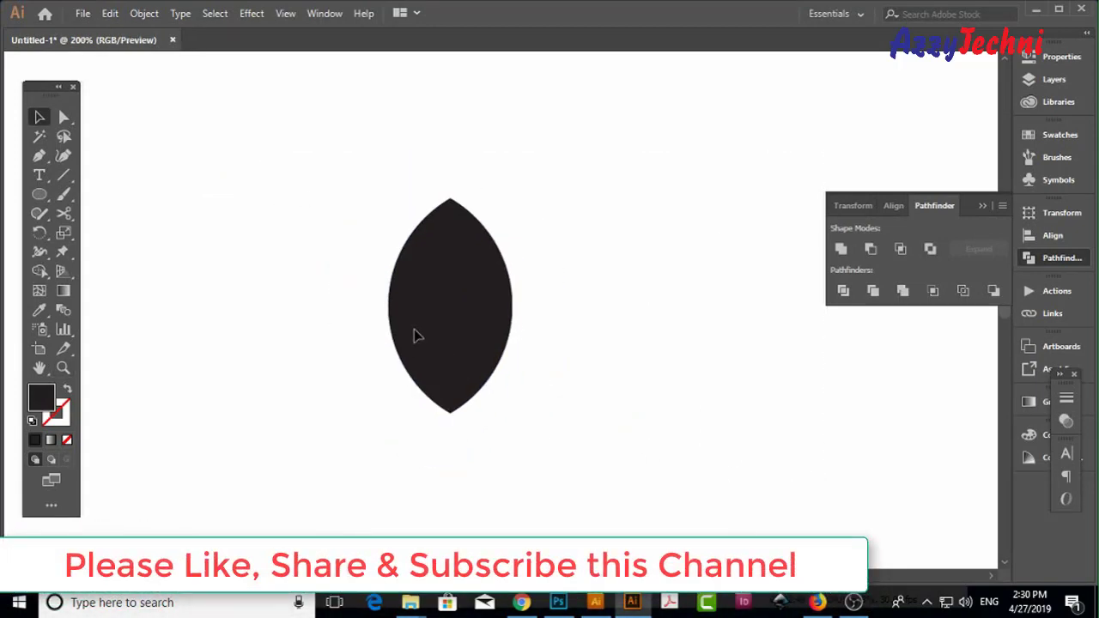
Draw a closed Pen path over the lens's right side, from bottom tip to top tip
{"action": "left_click", "coordinate": [64, 157]}
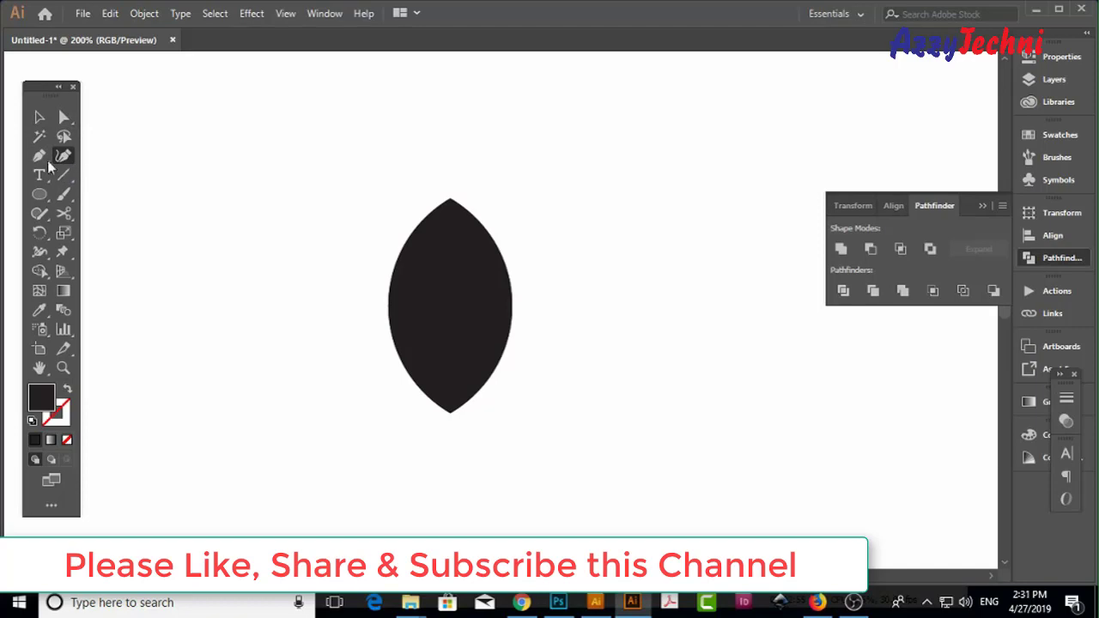
{"action": "left_click", "coordinate": [38, 155]}
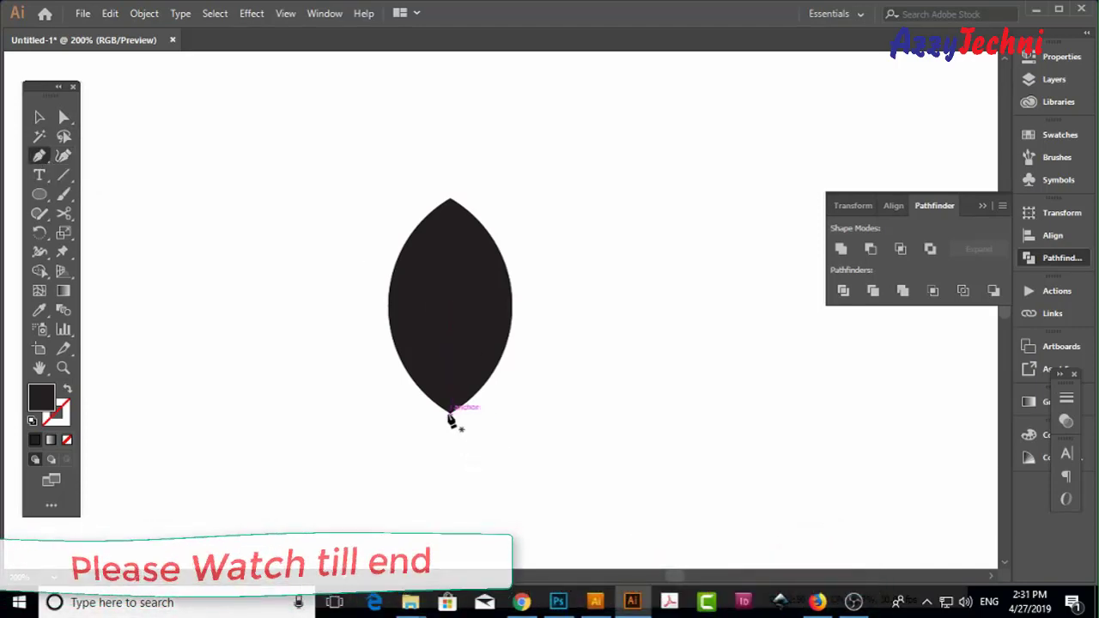
{"action": "left_click_drag", "start_coordinate": [449, 413], "coordinate": [533, 336]}
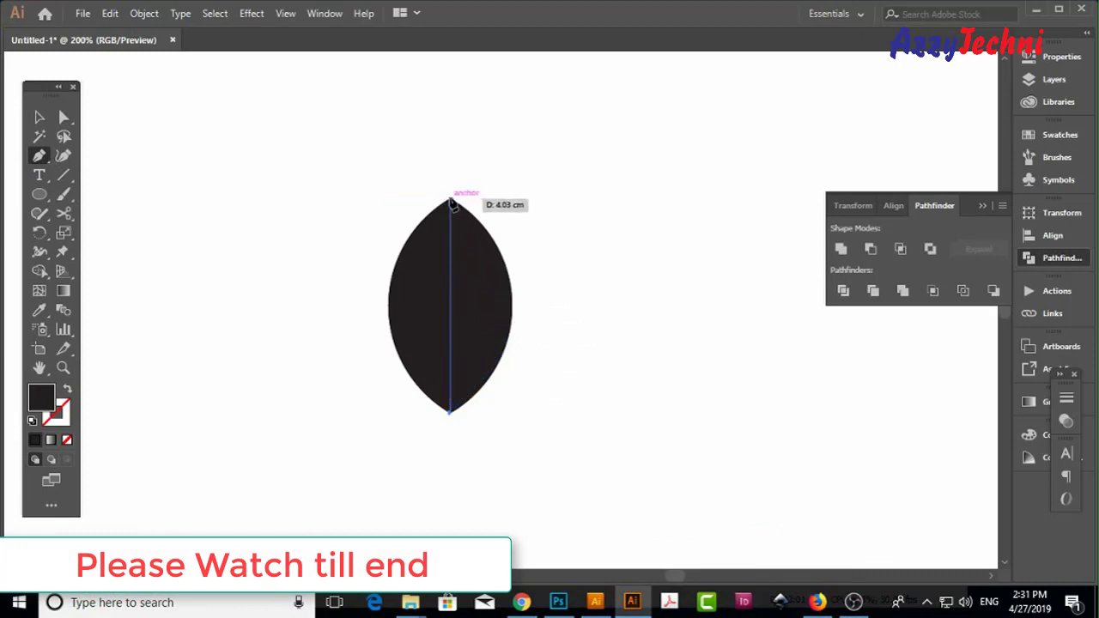
{"action": "left_click_drag", "start_coordinate": [452, 203], "coordinate": [500, 106]}
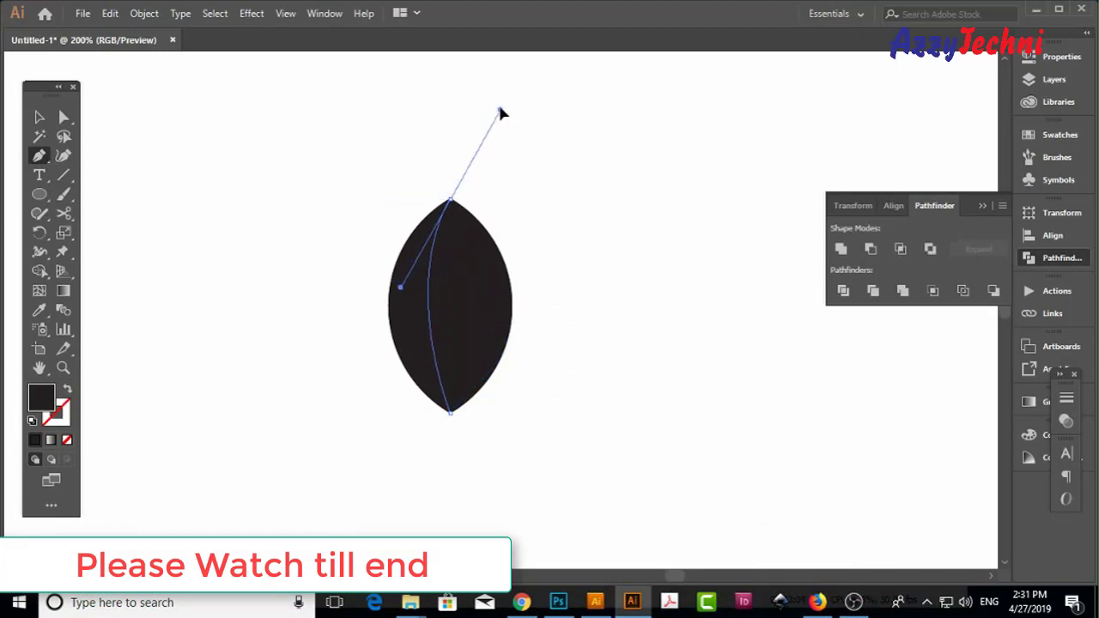
{"action": "left_click", "coordinate": [591, 221]}
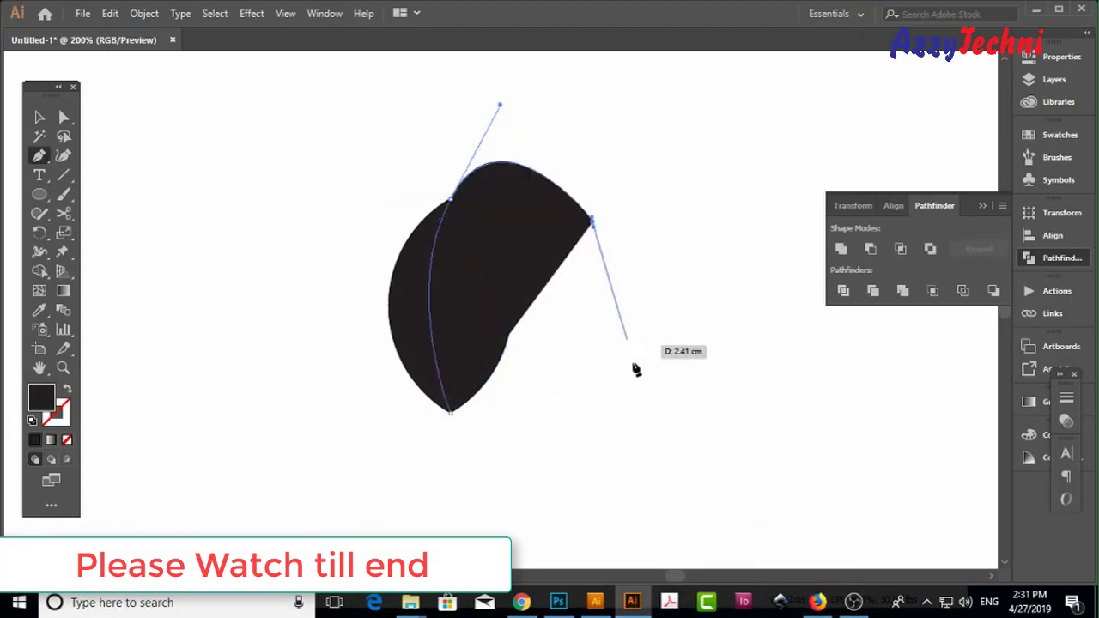
{"action": "left_click", "coordinate": [632, 376]}
{"action": "left_click_drag", "start_coordinate": [543, 474], "coordinate": [460, 477]}
{"action": "left_click", "coordinate": [454, 464]}
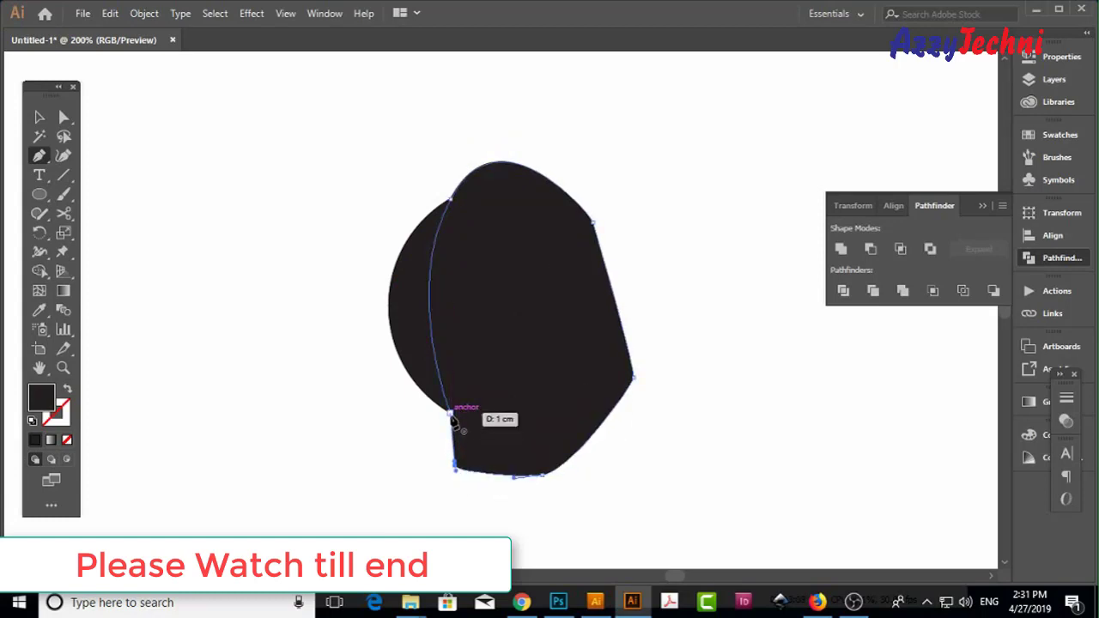
{"action": "left_click", "coordinate": [449, 412]}
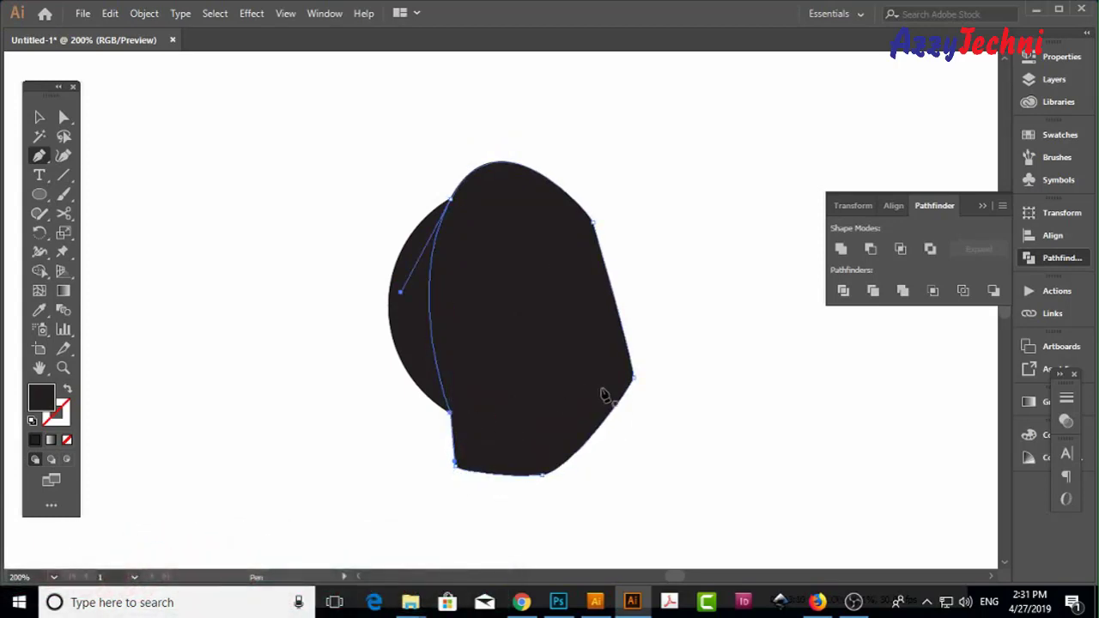
Subtract the drawn shape from the lens copy with Minus Front and shift the crescent right
{"action": "key", "text": "ctrl+alt"}
{"action": "key", "text": "ctrl+alt+bracketleft"}
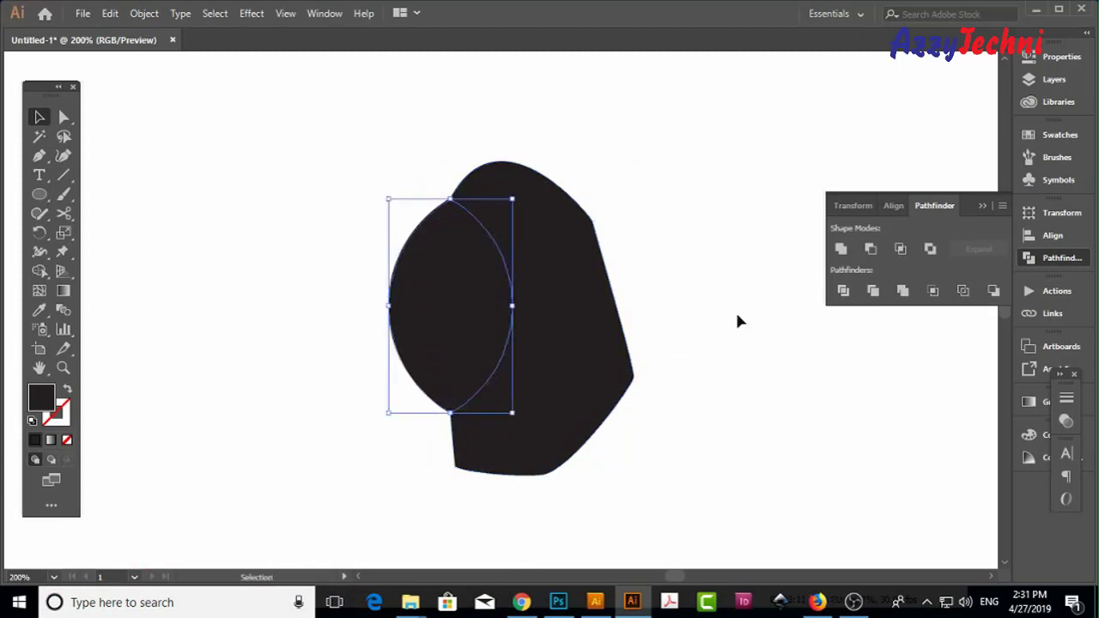
{"action": "left_click", "coordinate": [591, 273], "text": "shift"}
{"action": "left_click", "coordinate": [871, 248]}
{"action": "key", "text": "ctrl+space"}
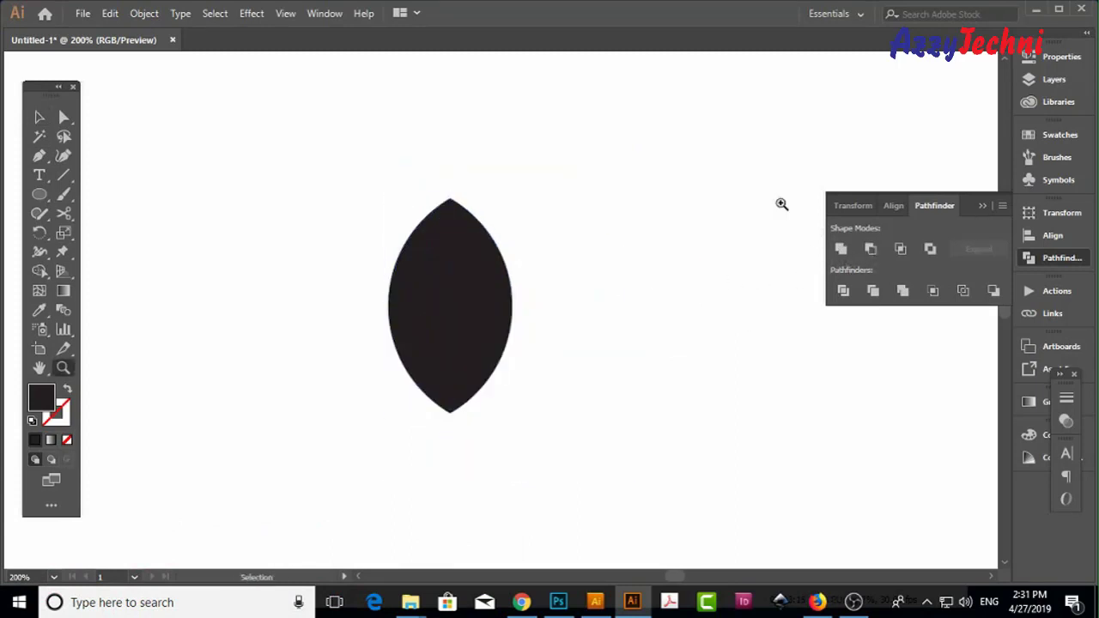
{"action": "left_click_drag", "start_coordinate": [244, 125], "coordinate": [641, 450]}
{"action": "left_click_drag", "start_coordinate": [413, 277], "coordinate": [642, 418]}
{"action": "key", "text": "ctrl+z"}
{"action": "key", "text": "ctrl+z"}
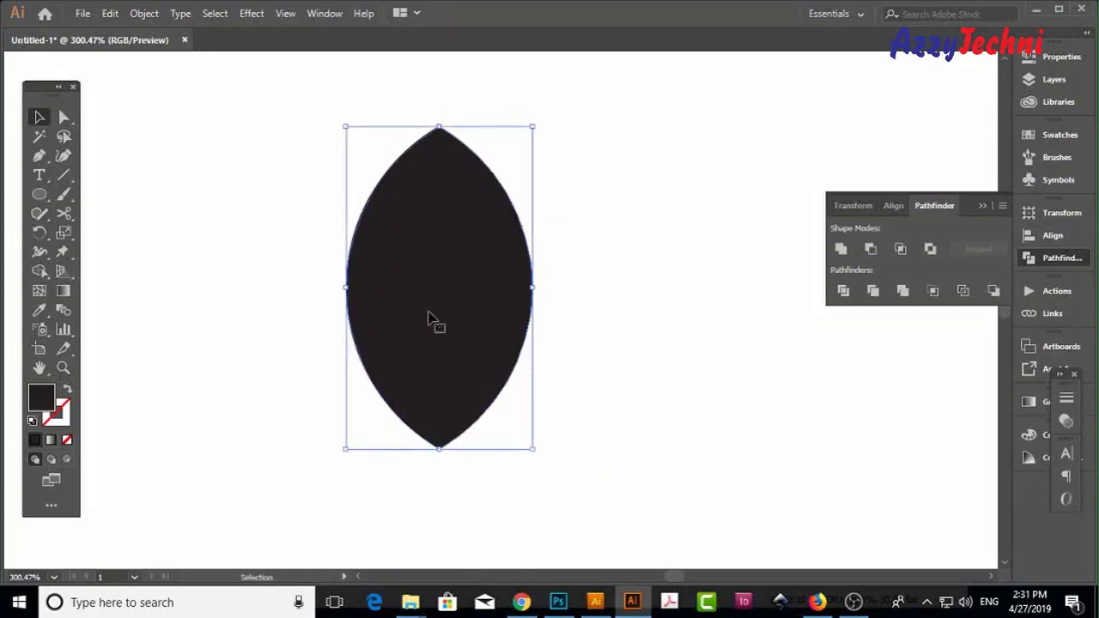
Give the leaf's left half 50% opacity and a white fill
{"action": "left_click", "coordinate": [397, 301]}
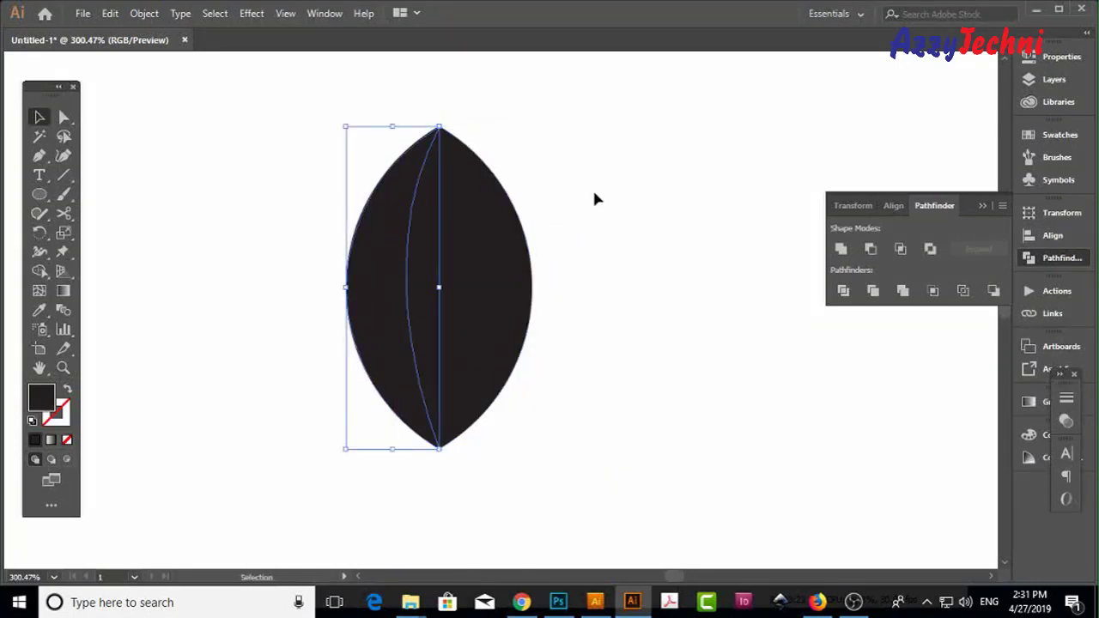
{"action": "left_click", "coordinate": [1066, 421]}
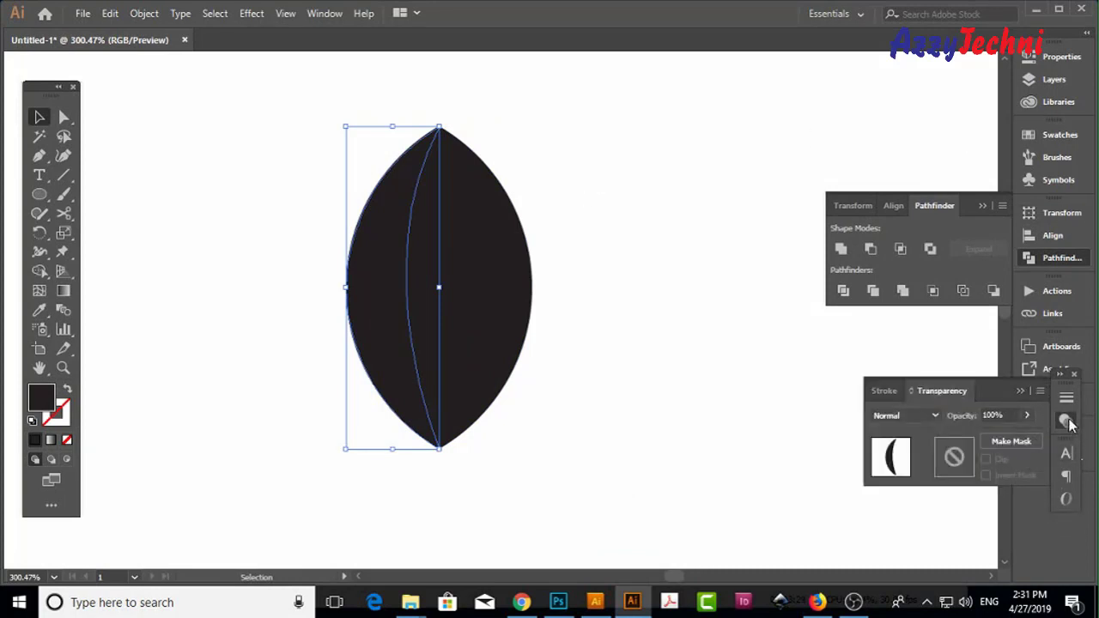
{"action": "left_click", "coordinate": [969, 418]}
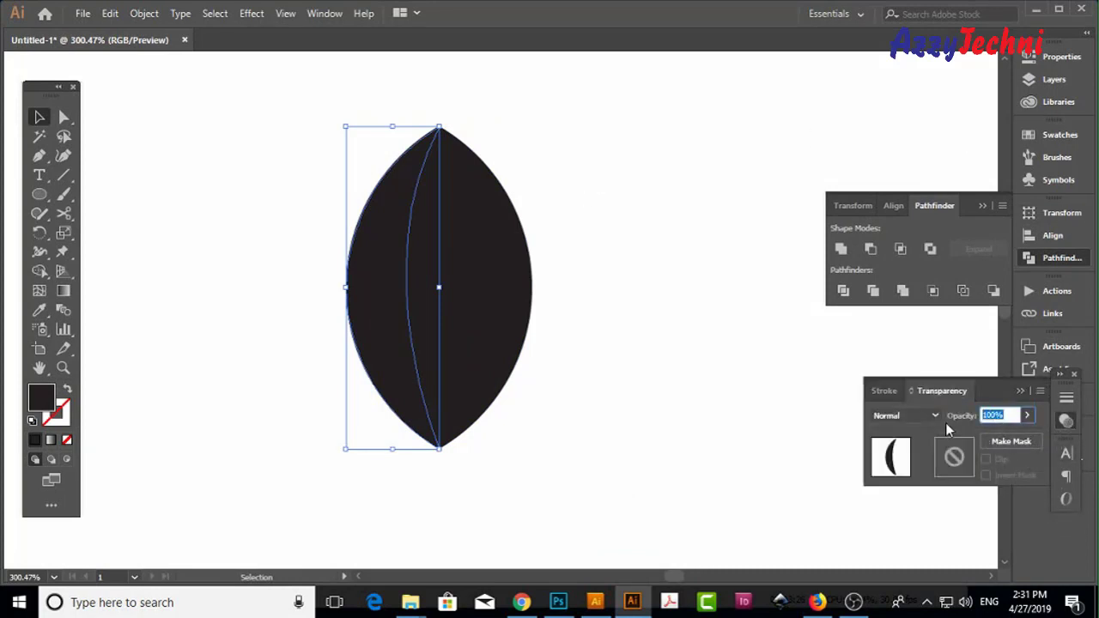
{"action": "type", "text": "50"}
{"action": "key", "text": "Return"}
{"action": "left_click", "coordinate": [1054, 79]}
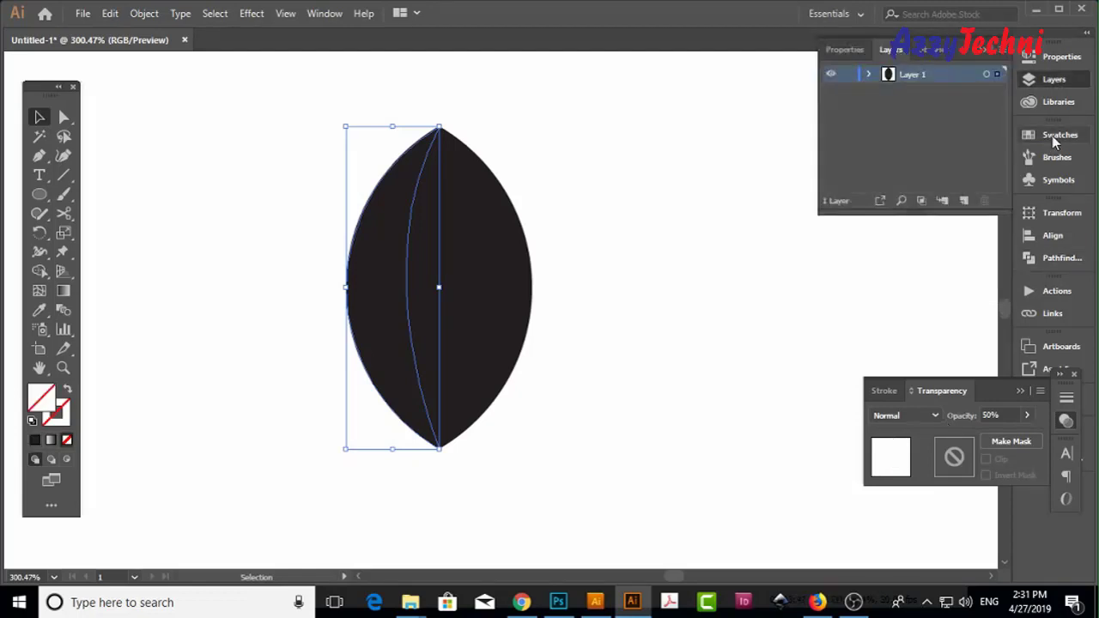
{"action": "left_click", "coordinate": [1058, 135]}
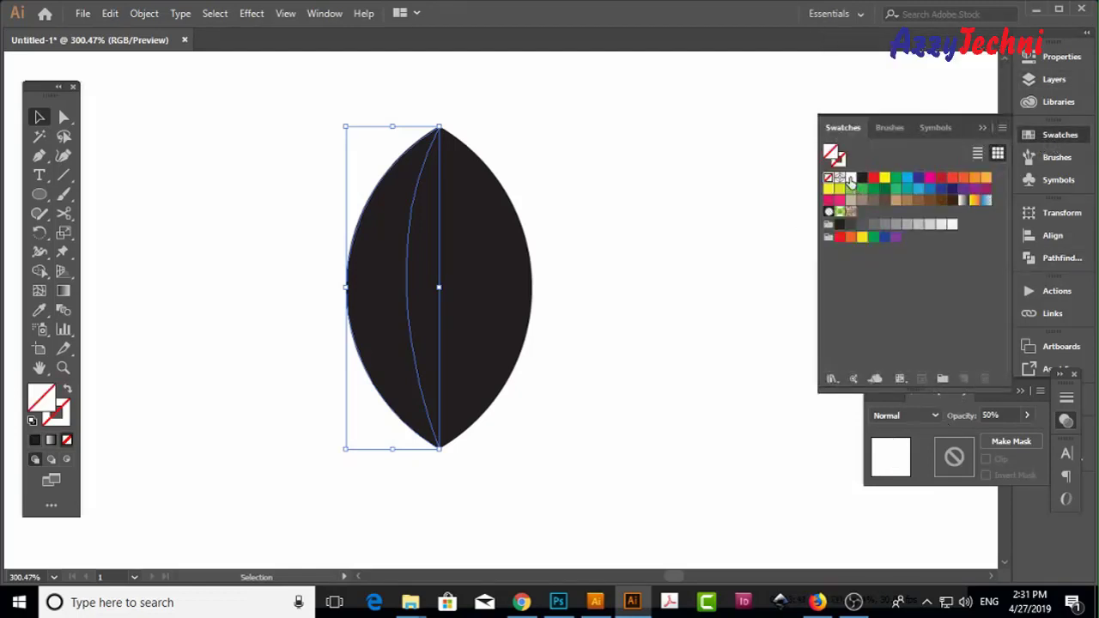
{"action": "left_click", "coordinate": [850, 178]}
Adjust the left half's opacity, trying 70% and 30% before settling on 40%
{"action": "left_click", "coordinate": [692, 214]}
{"action": "left_click_drag", "start_coordinate": [656, 266], "coordinate": [646, 221]}
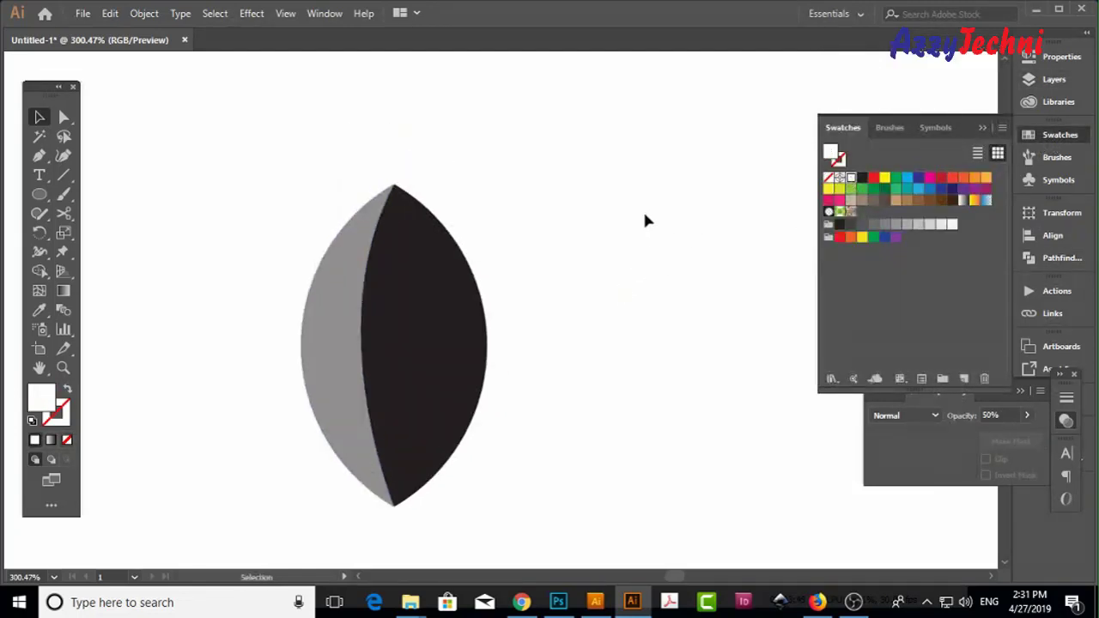
{"action": "left_click", "coordinate": [347, 356]}
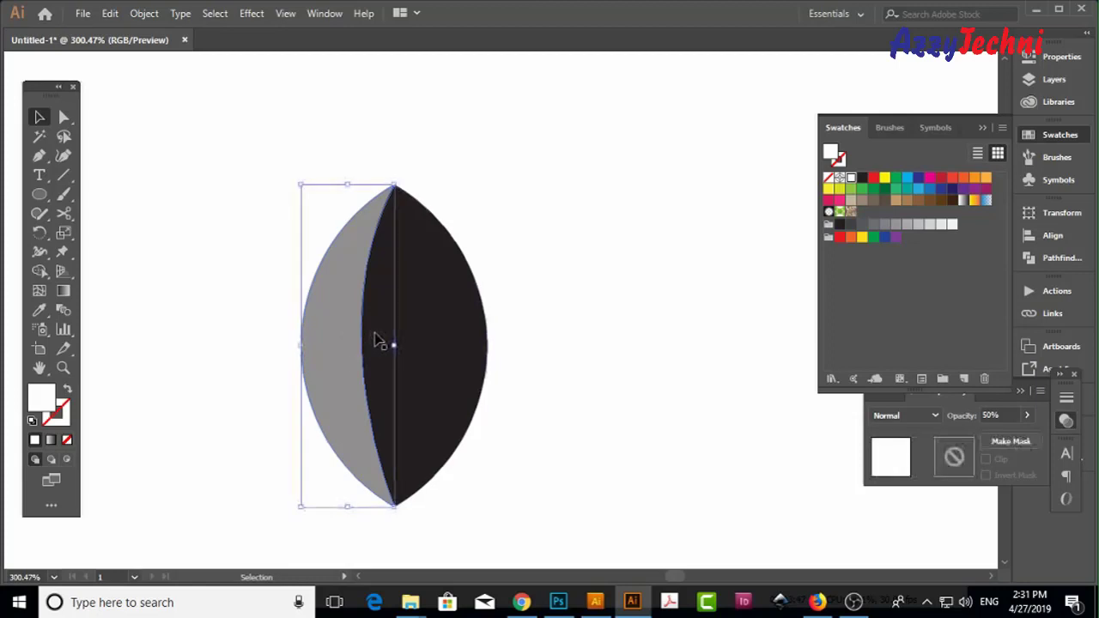
{"action": "left_click", "coordinate": [1009, 416]}
{"action": "type", "text": "70"}
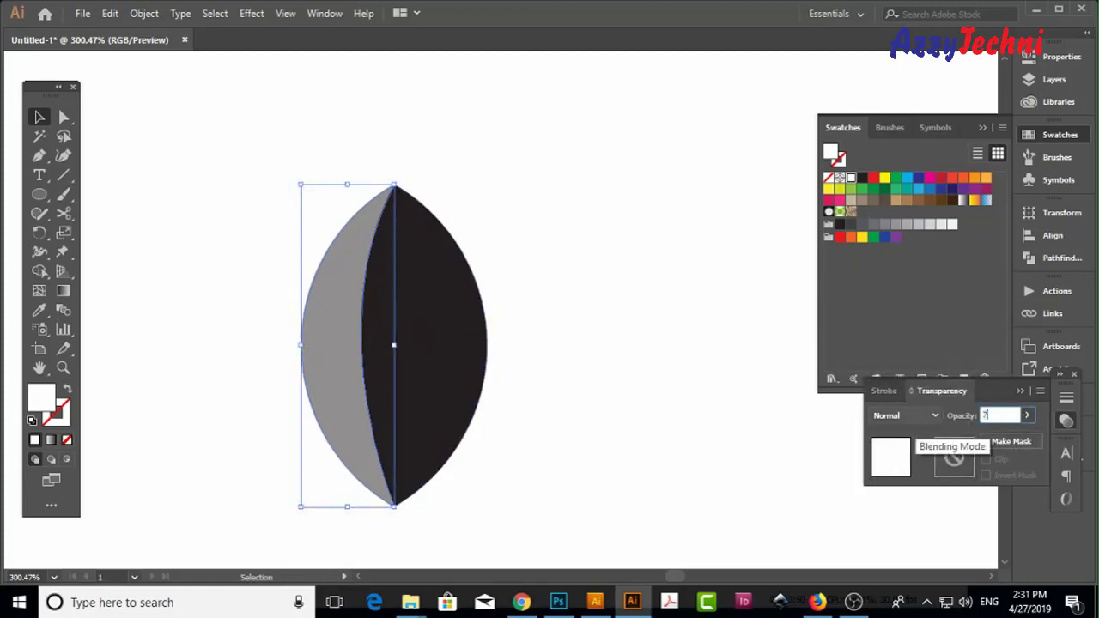
{"action": "key", "text": "Return"}
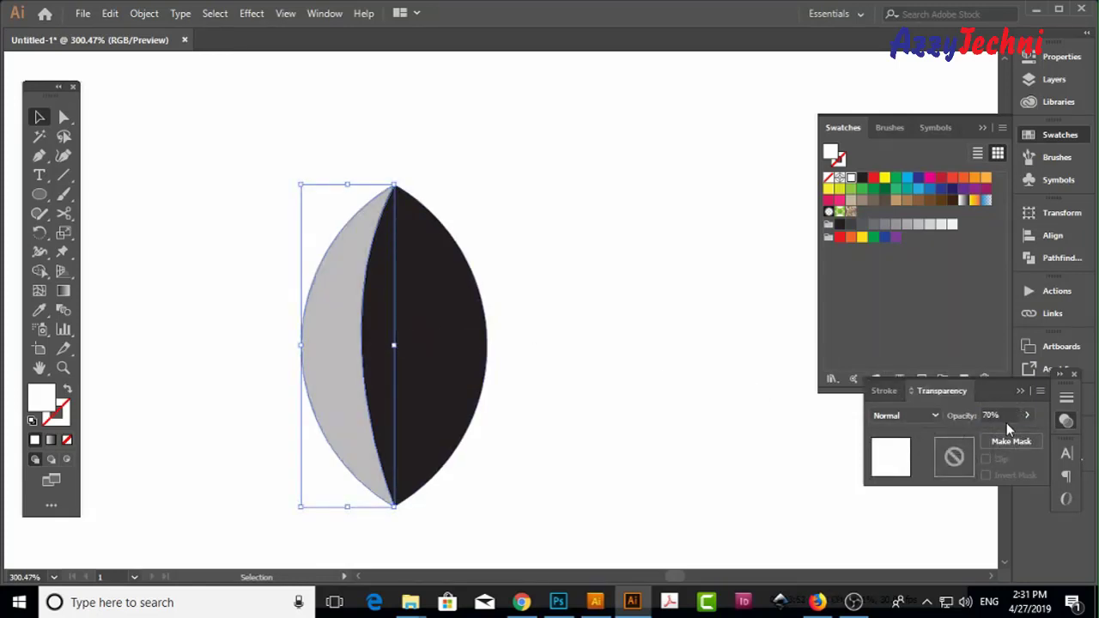
{"action": "left_click", "coordinate": [1007, 415]}
{"action": "type", "text": "30"}
{"action": "key", "text": "Return"}
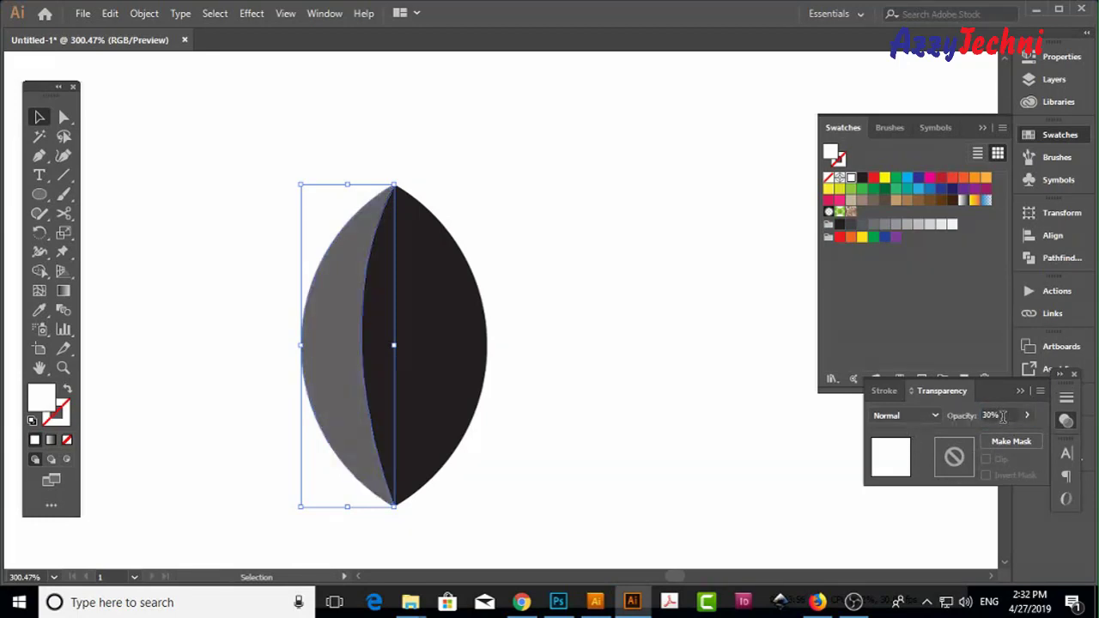
{"action": "left_click", "coordinate": [996, 416]}
{"action": "type", "text": "40"}
{"action": "key", "text": "Return"}
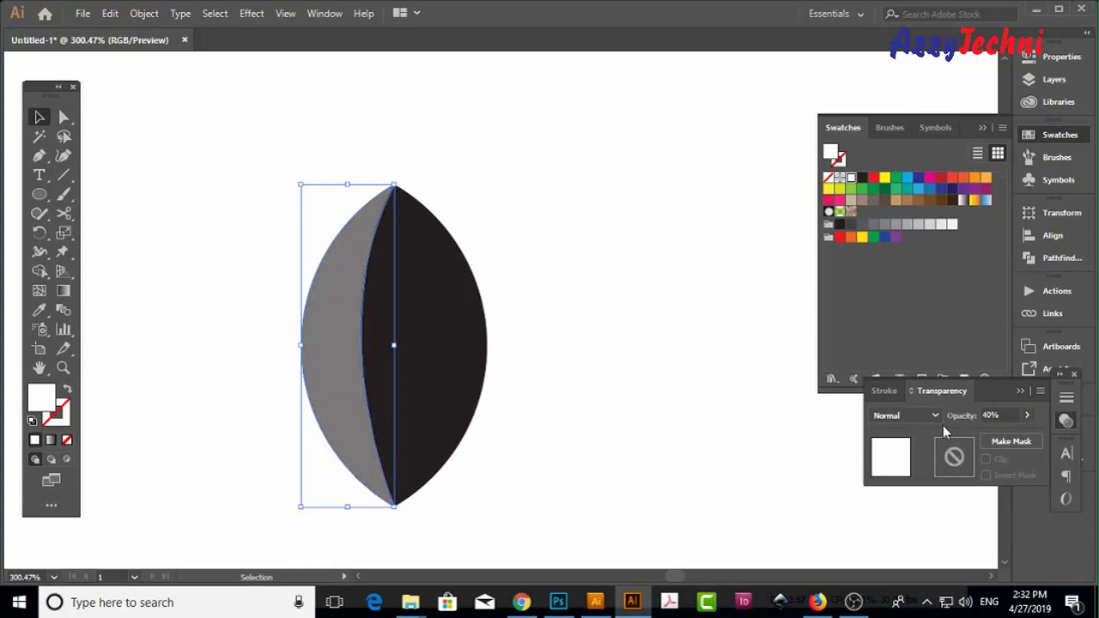
Zoom in, select the whole two-tone leaf, and move it up and to the left
{"action": "left_click", "coordinate": [626, 230]}
{"action": "key", "text": "ctrl+minus"}
{"action": "key", "text": "ctrl+minus"}
{"action": "key", "text": "ctrl+space"}
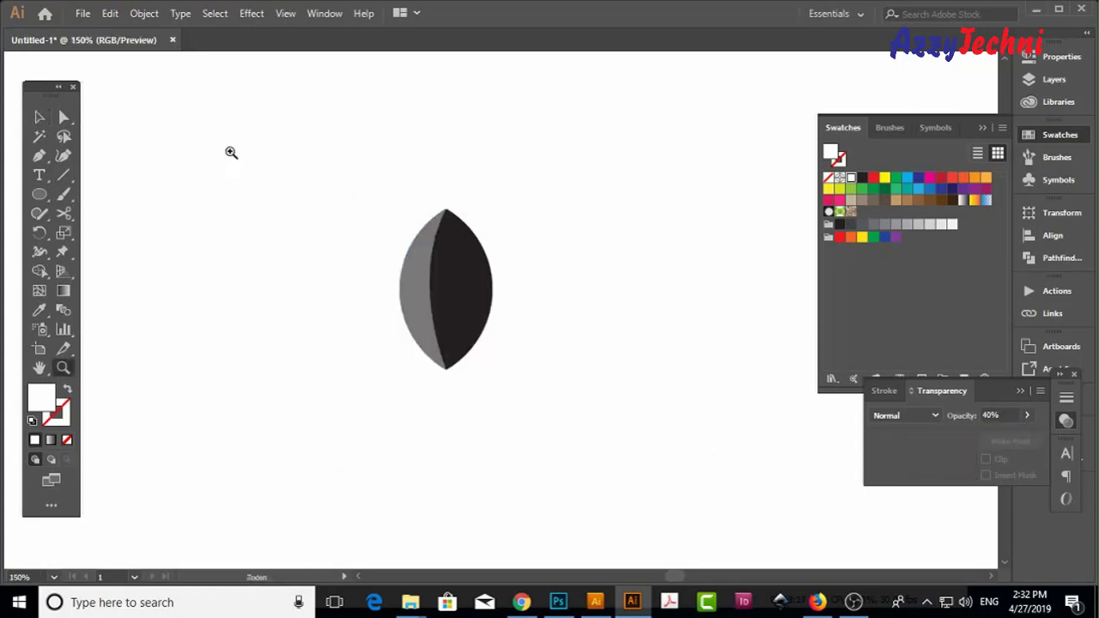
{"action": "left_click_drag", "start_coordinate": [236, 123], "coordinate": [699, 473]}
{"action": "left_click_drag", "start_coordinate": [579, 484], "coordinate": [292, 258]}
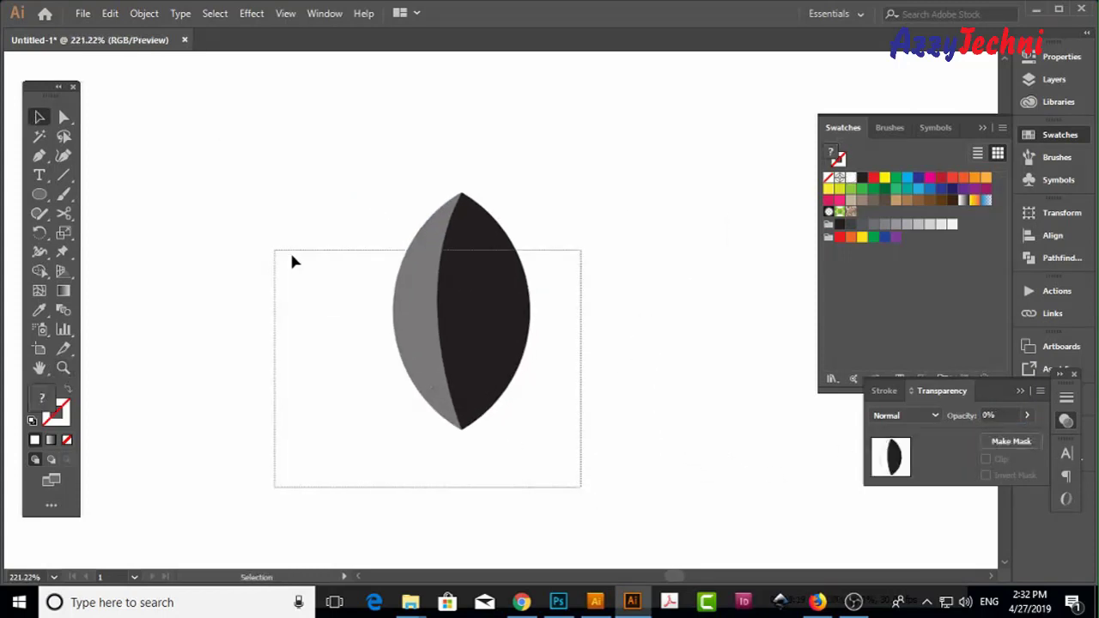
{"action": "left_click_drag", "start_coordinate": [481, 309], "coordinate": [396, 288]}
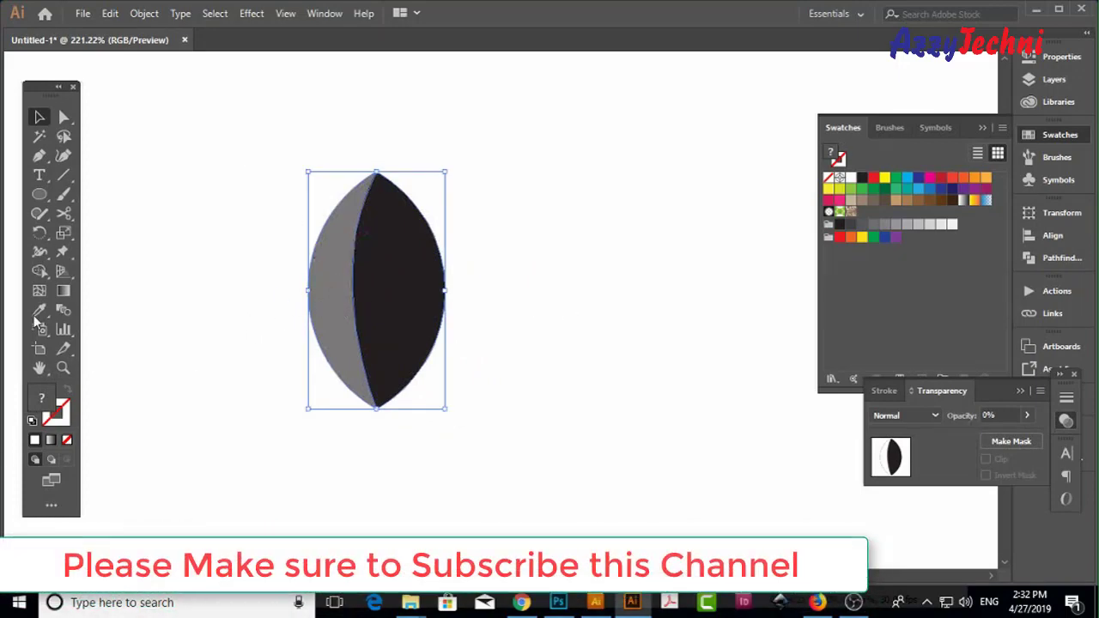
Rotate a copy of the leaf by 360/12 around its bottom tip, then select both leaves
{"action": "left_click", "coordinate": [40, 235]}
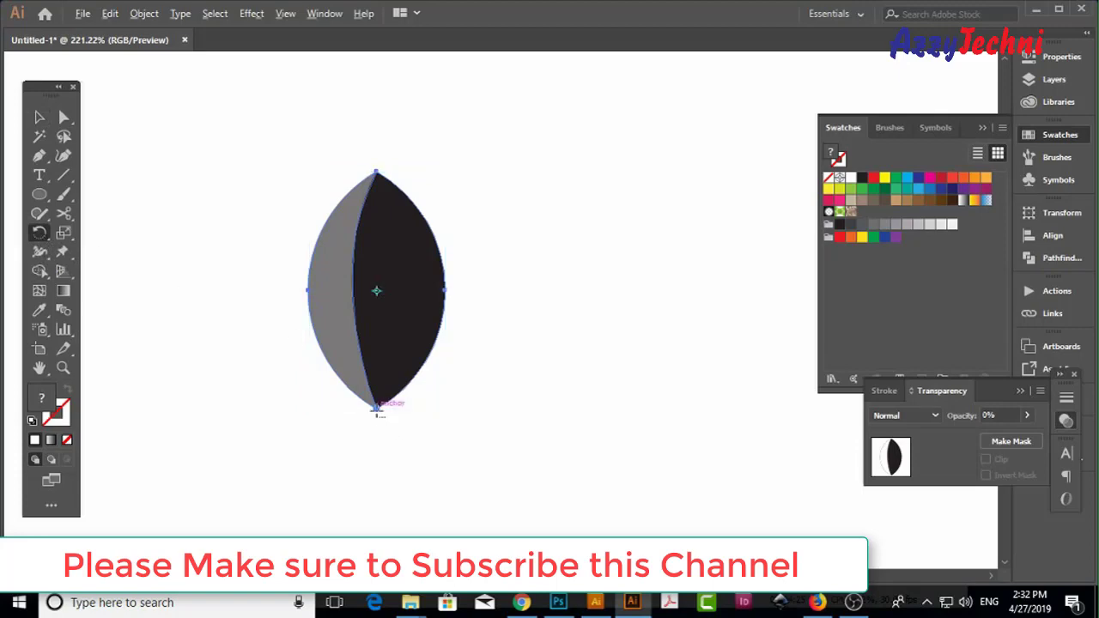
{"action": "left_click", "coordinate": [376, 409], "text": "alt"}
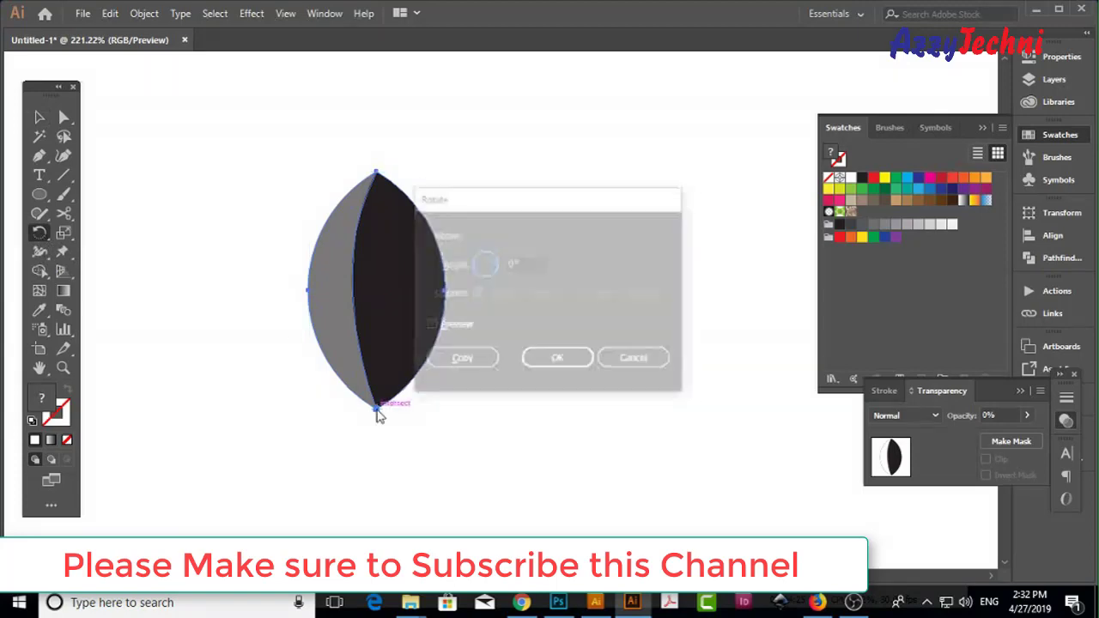
{"action": "double_click", "coordinate": [543, 264]}
{"action": "type", "text": "360/12"}
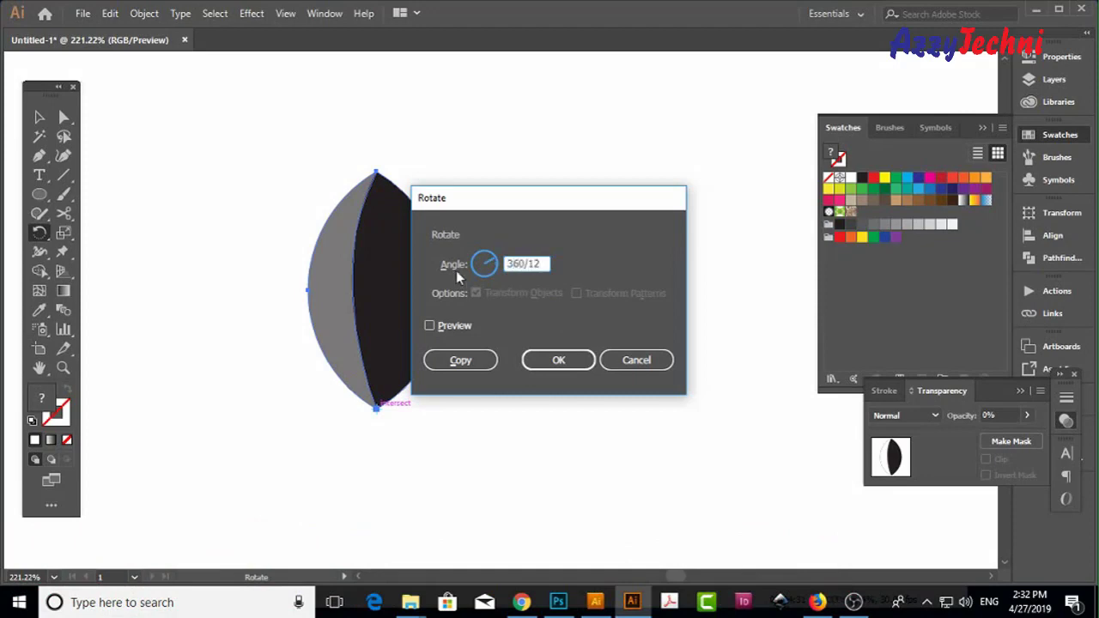
{"action": "left_click", "coordinate": [462, 359]}
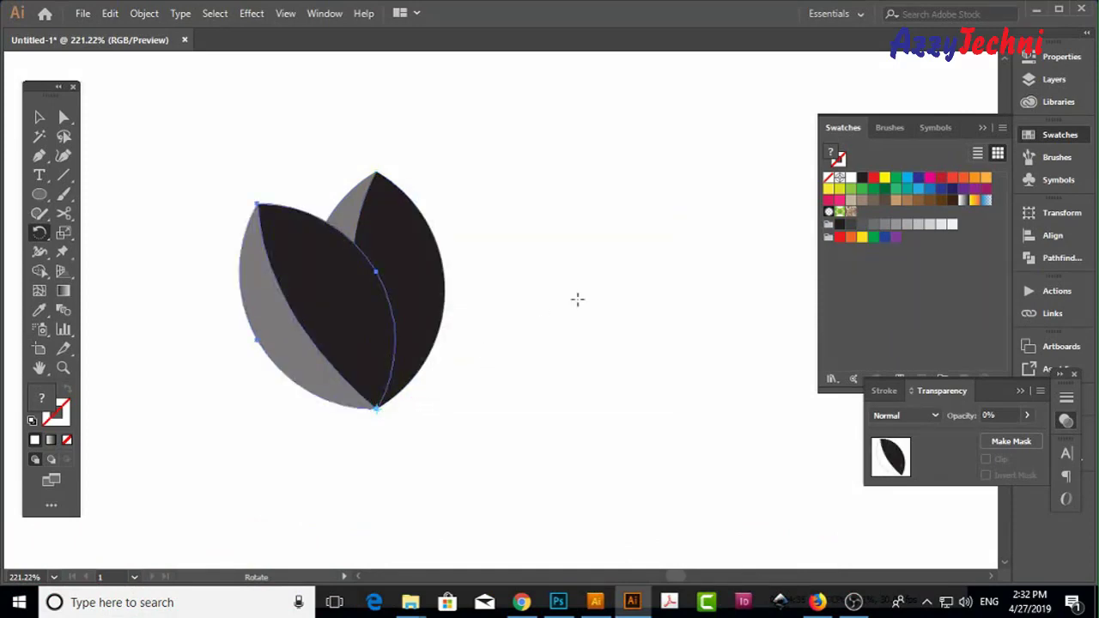
{"action": "key", "text": "v"}
{"action": "key", "text": "ctrl+a"}
Remove the overlap between the two leaves with the Shape Builder tool
{"action": "scroll", "coordinate": [156, 272], "scroll_direction": "up", "scroll_amount": 3}
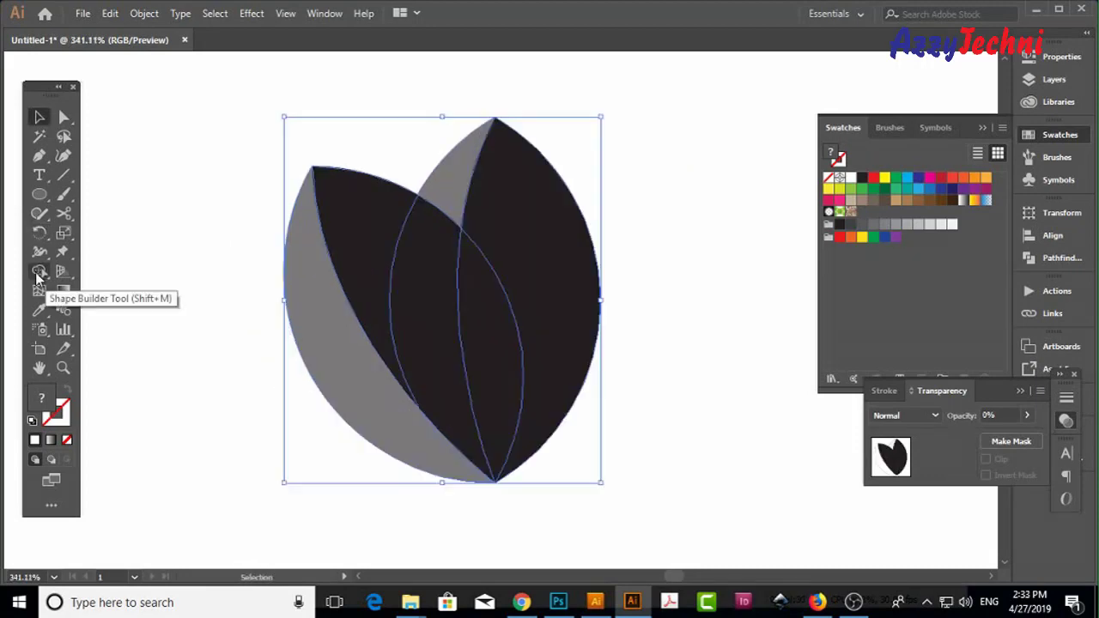
{"action": "left_click", "coordinate": [38, 271]}
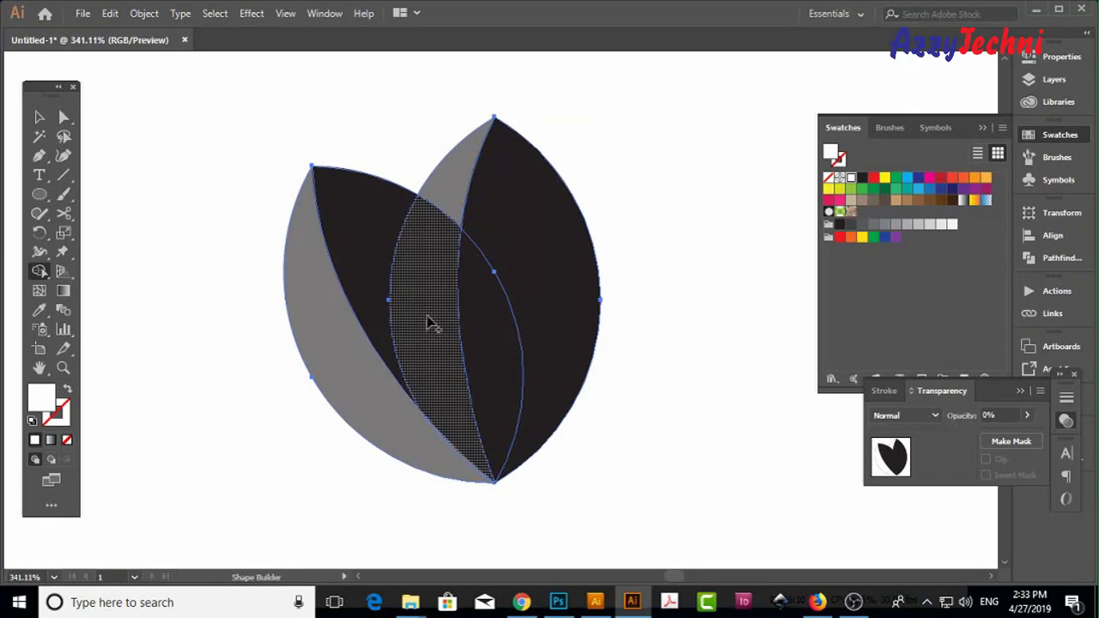
{"action": "left_click", "coordinate": [430, 320], "text": "alt"}
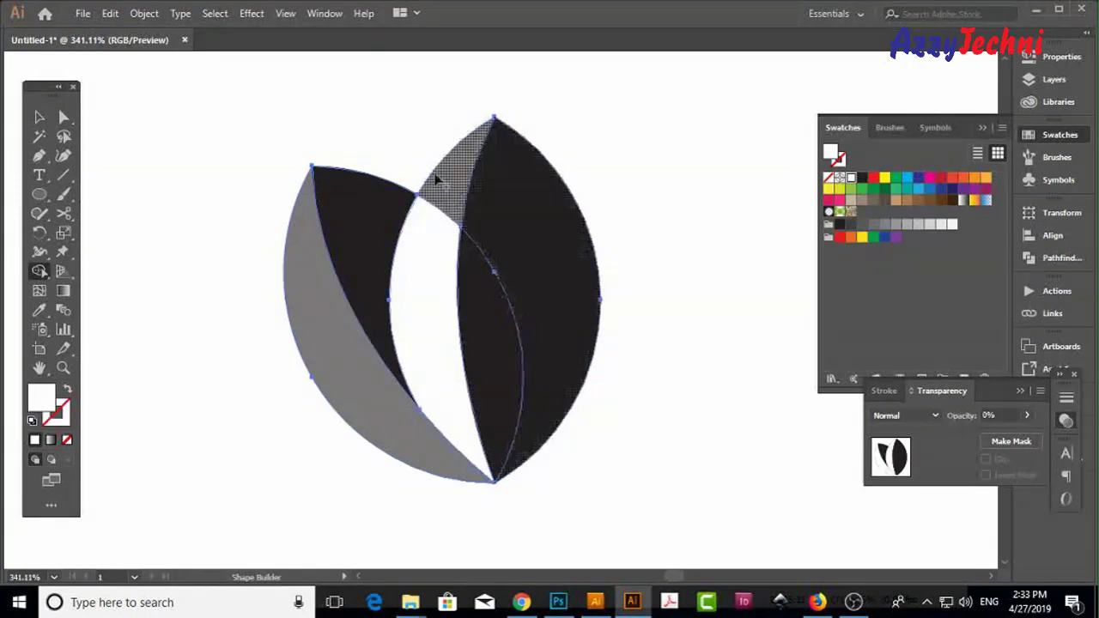
Delete the small grey tip and the large black leaf, then isolate the curved petal
{"action": "left_click", "coordinate": [40, 117]}
{"action": "left_click", "coordinate": [741, 230]}
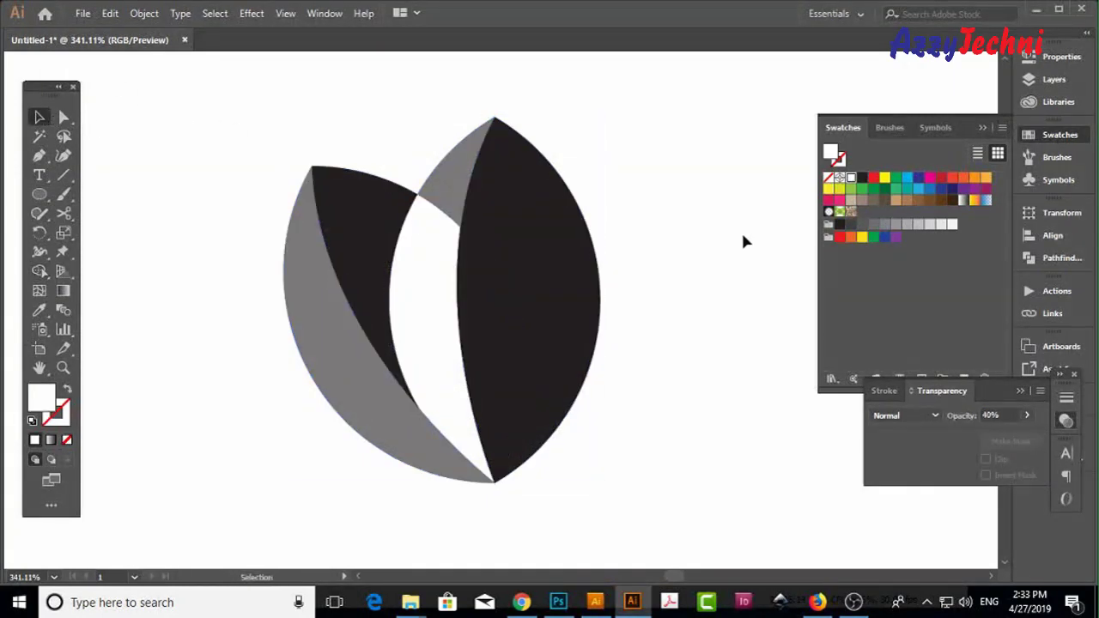
{"action": "left_click_drag", "start_coordinate": [663, 260], "coordinate": [617, 249]}
{"action": "left_click", "coordinate": [418, 165]}
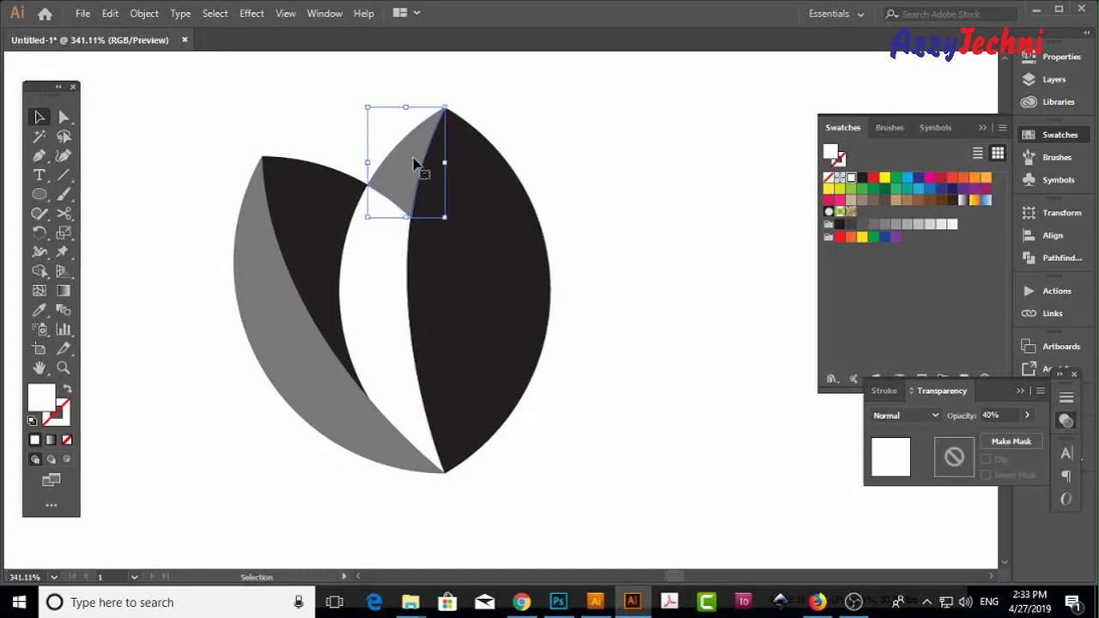
{"action": "key", "text": "Delete"}
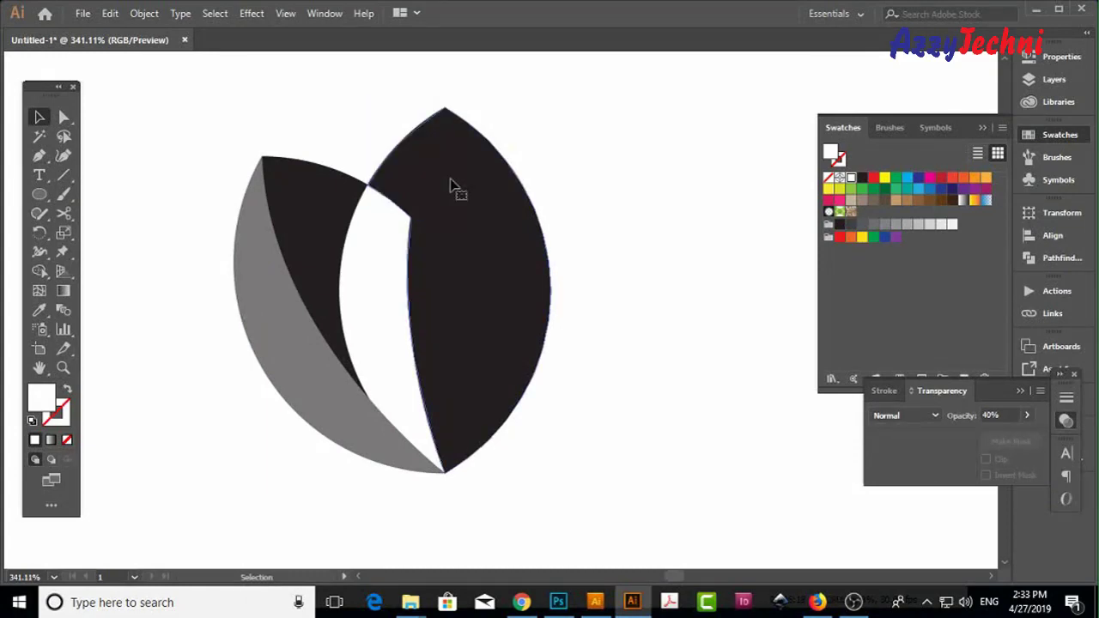
{"action": "left_click", "coordinate": [450, 186]}
{"action": "key", "text": "Delete"}
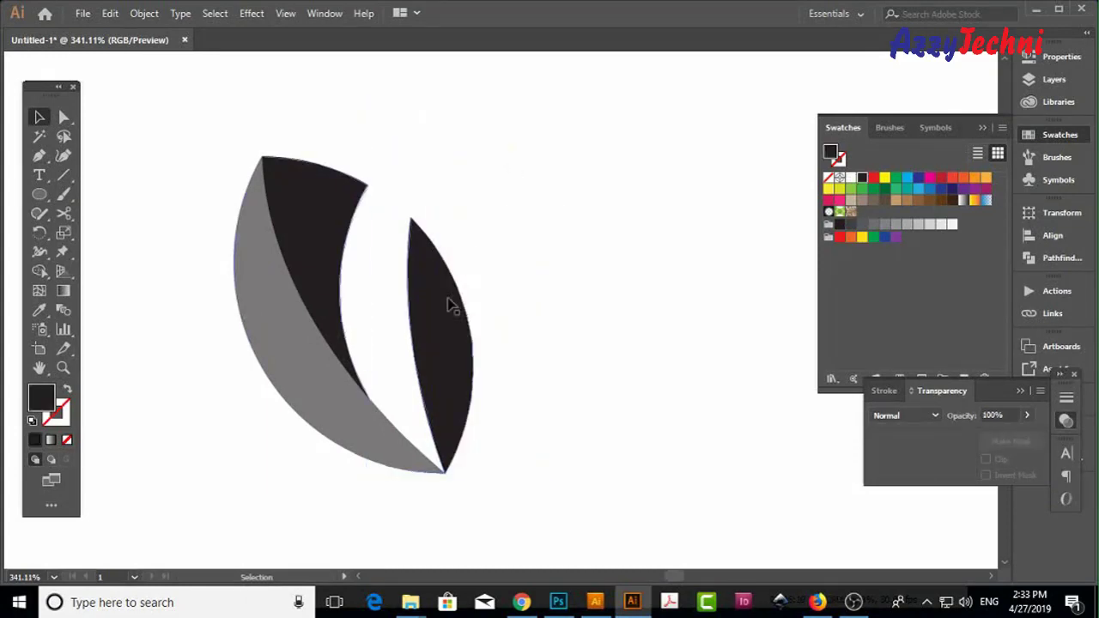
{"action": "double_click", "coordinate": [436, 303]}
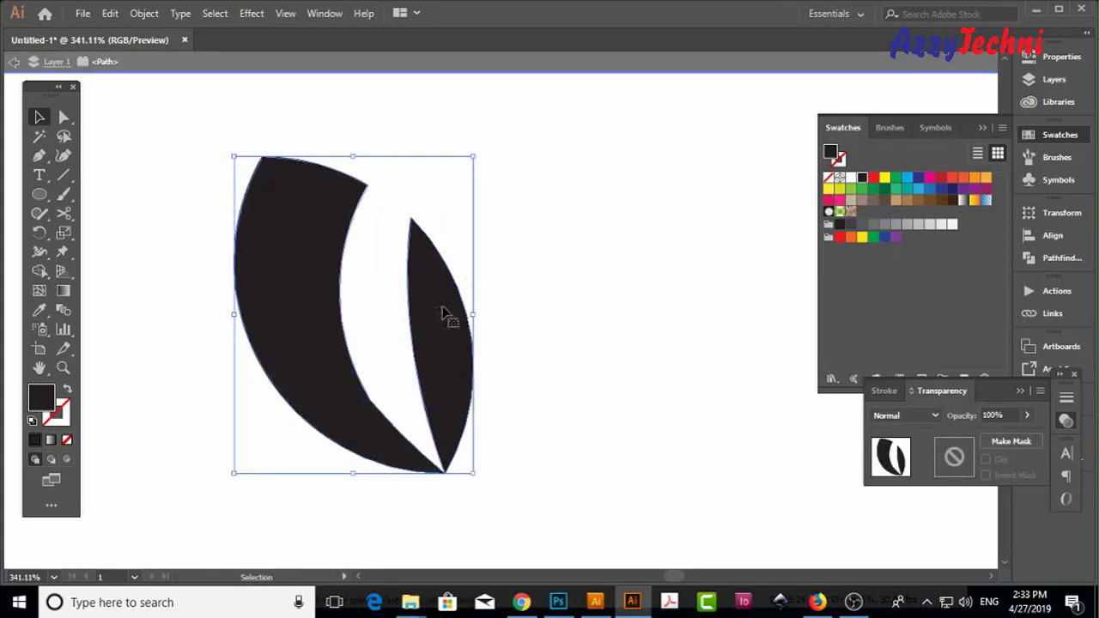
Delete the narrow inner leaf's anchor points and the leftover sliver with Direct Selection
{"action": "left_click", "coordinate": [592, 421]}
{"action": "key", "text": "z"}
{"action": "left_click_drag", "start_coordinate": [344, 396], "coordinate": [556, 502]}
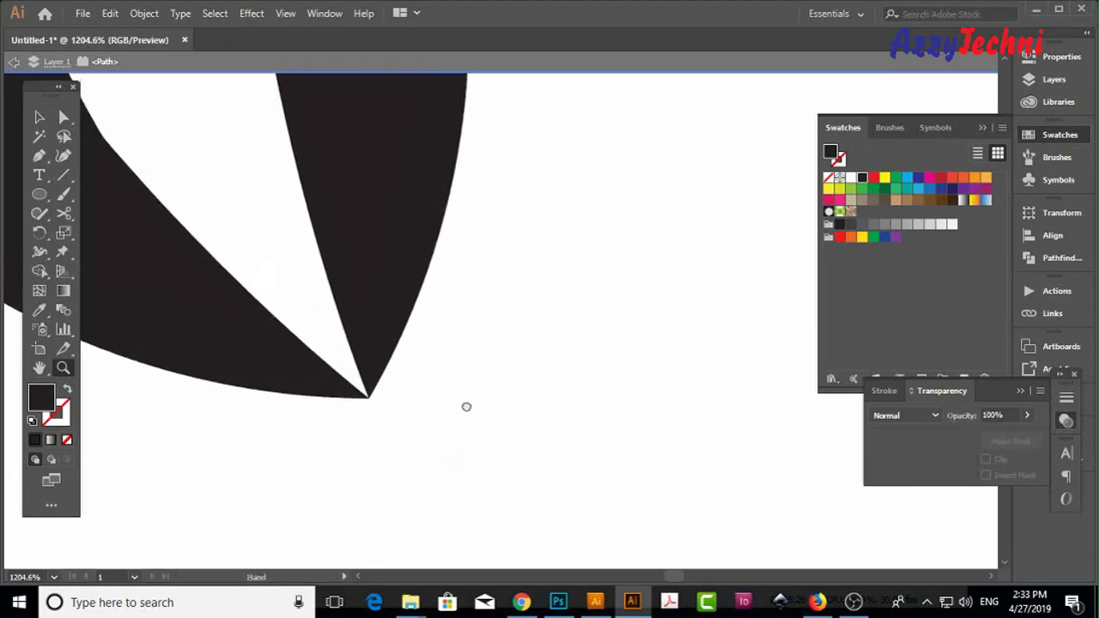
{"action": "key", "text": "v"}
{"action": "key", "text": "ctrl+equal"}
{"action": "key", "text": "a"}
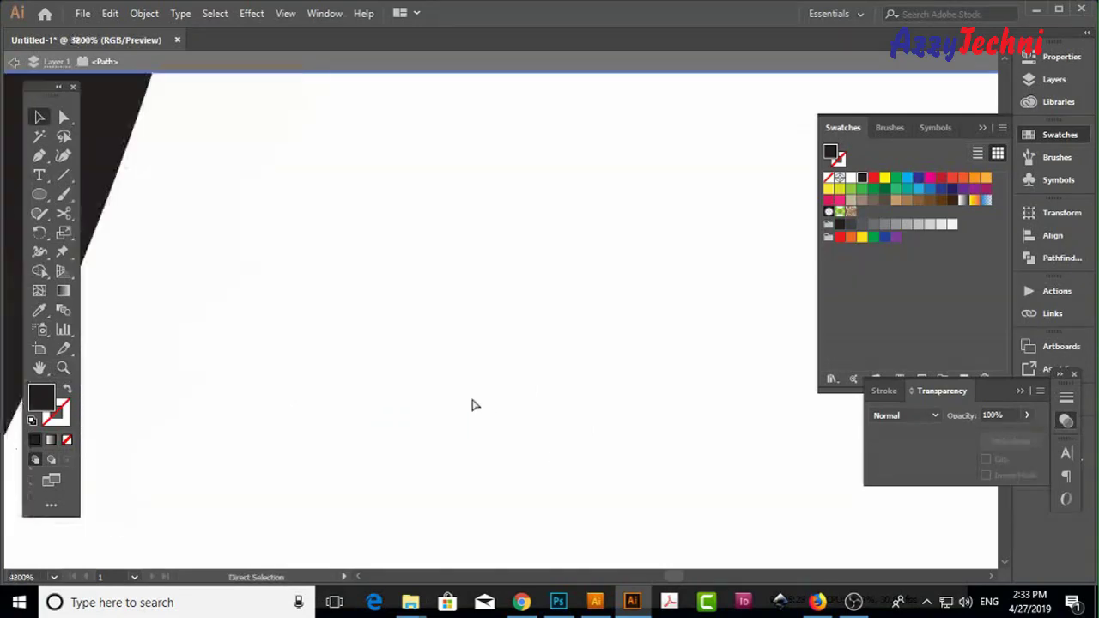
{"action": "key", "text": "ctrl+minus"}
{"action": "key", "text": "ctrl+minus"}
{"action": "key", "text": "ctrl+minus"}
{"action": "key", "text": "ctrl+minus"}
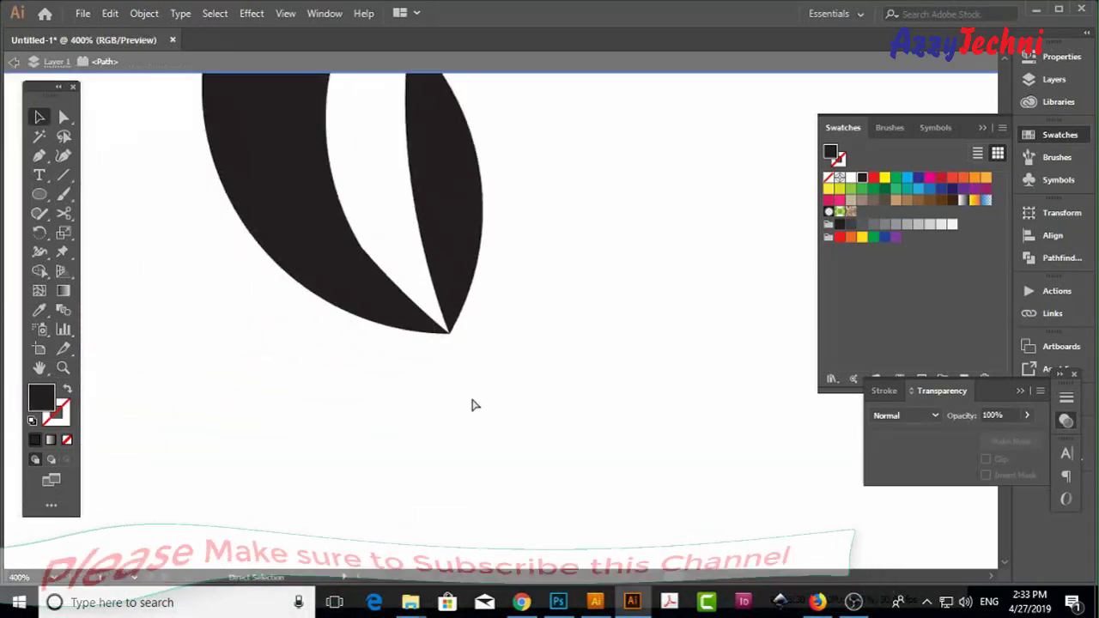
{"action": "left_click_drag", "start_coordinate": [370, 279], "coordinate": [373, 414]}
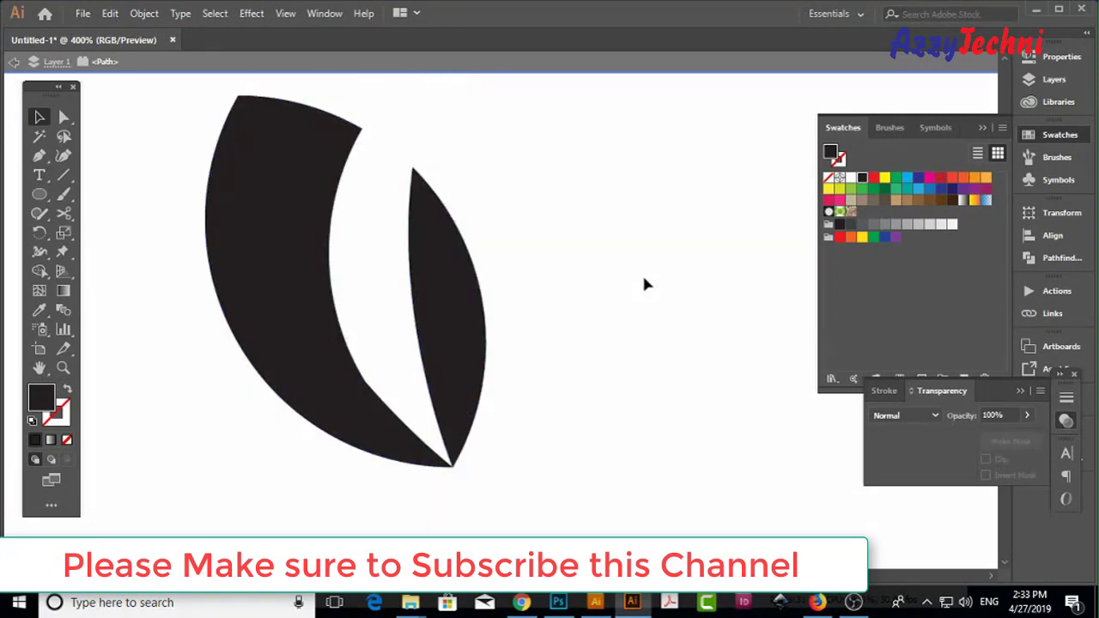
{"action": "key", "text": "a"}
{"action": "mouse_move", "coordinate": [516, 126]}
{"action": "left_mouse_down"}
{"action": "mouse_move", "coordinate": [421, 202]}
{"action": "mouse_move", "coordinate": [490, 201]}
{"action": "left_mouse_up"}
{"action": "key", "text": "Delete"}
{"action": "left_click", "coordinate": [554, 243]}
{"action": "mouse_move", "coordinate": [539, 159]}
{"action": "left_mouse_down"}
{"action": "mouse_move", "coordinate": [438, 278]}
{"action": "mouse_move", "coordinate": [491, 289]}
{"action": "left_mouse_up"}
{"action": "key", "text": "Delete"}
Cut the crescent at its lower tip with the Scissors tool, then zoom in on the two-tone result
{"action": "key", "text": "z"}
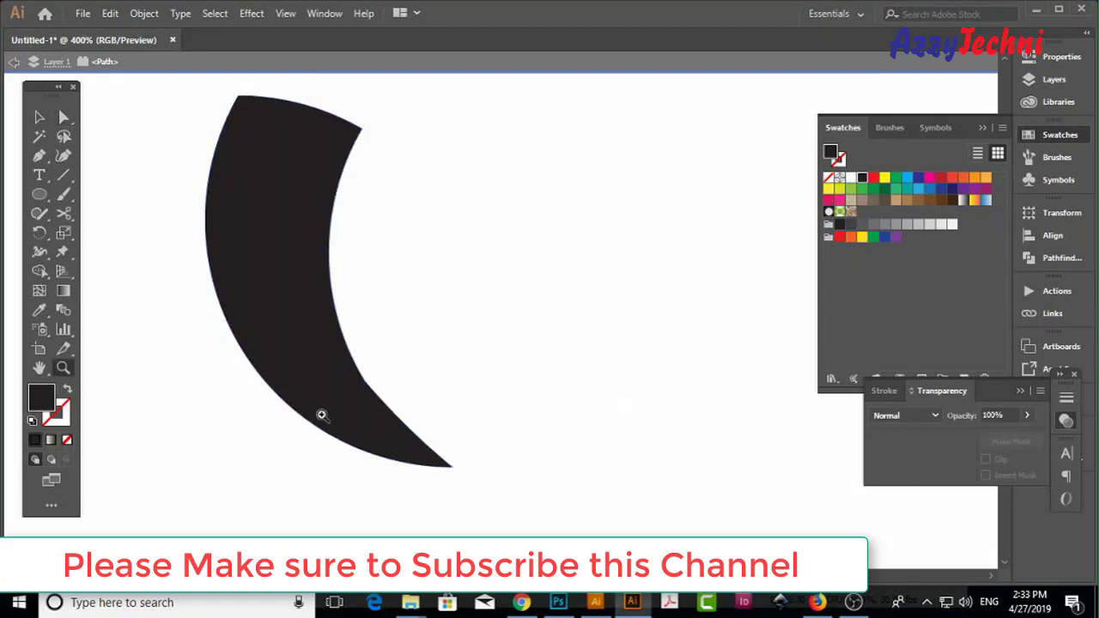
{"action": "left_click_drag", "start_coordinate": [196, 299], "coordinate": [624, 523]}
{"action": "key", "text": "c"}
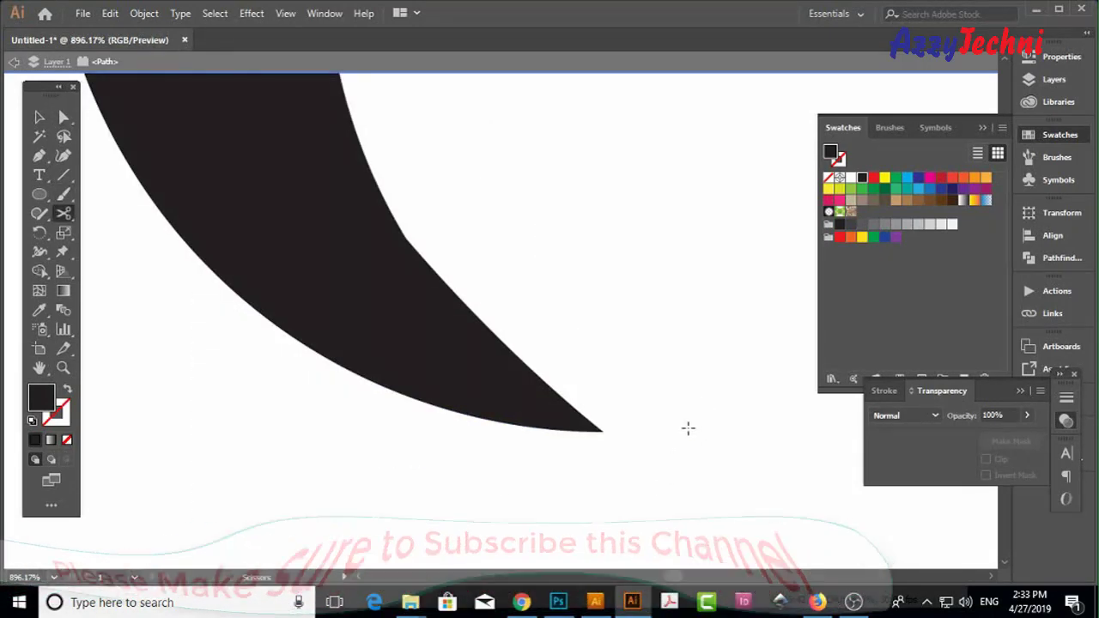
{"action": "key", "text": "v"}
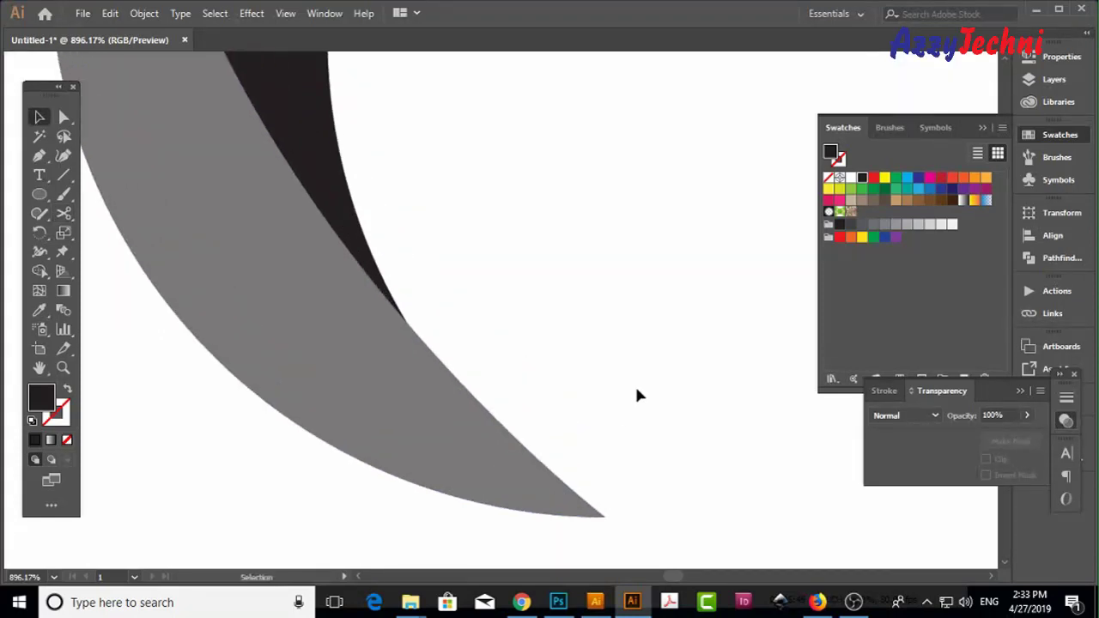
{"action": "key", "text": "ctrl+0"}
{"action": "key", "text": "z"}
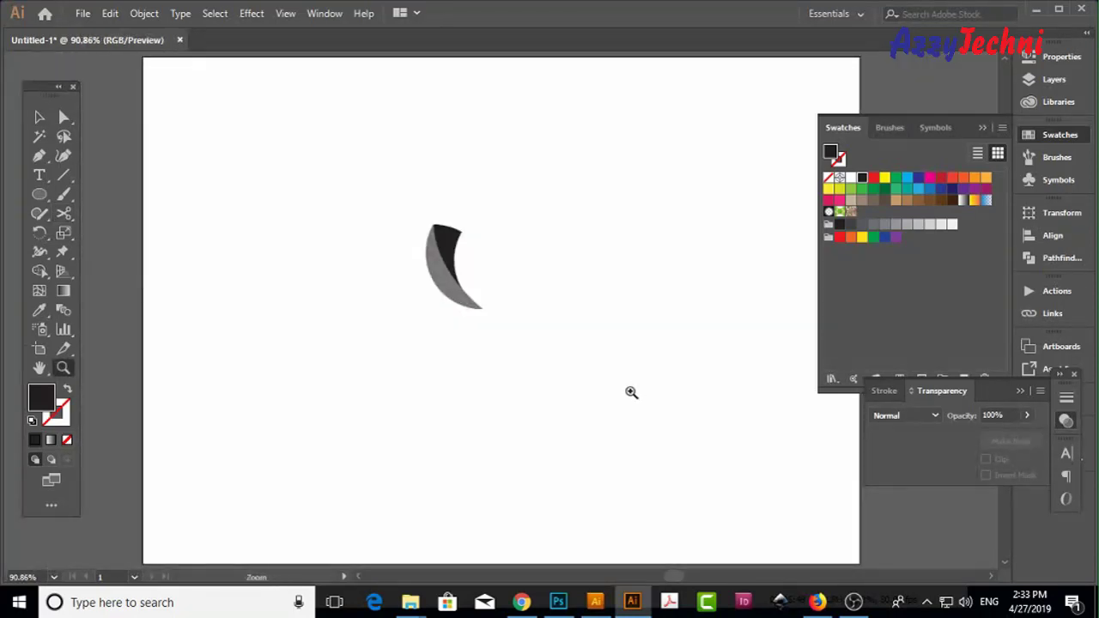
{"action": "left_click_drag", "start_coordinate": [351, 189], "coordinate": [531, 340]}
Copy both petal halves 30° around the bottom tip, repeating the copy with Ctrl+D
{"action": "key", "text": "v"}
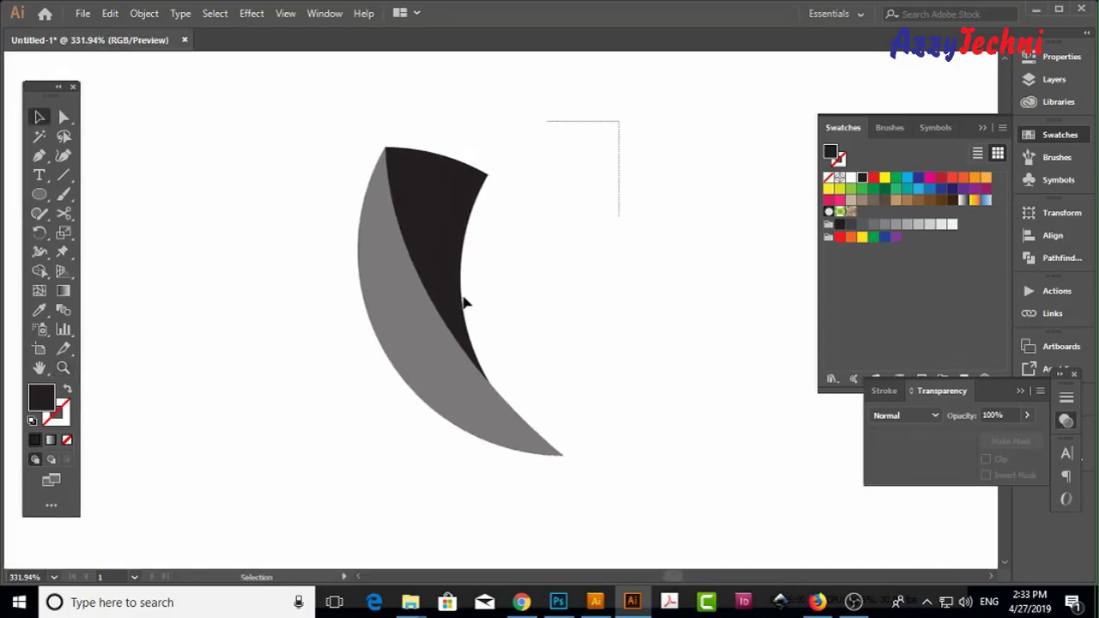
{"action": "left_click_drag", "start_coordinate": [464, 302], "coordinate": [361, 455]}
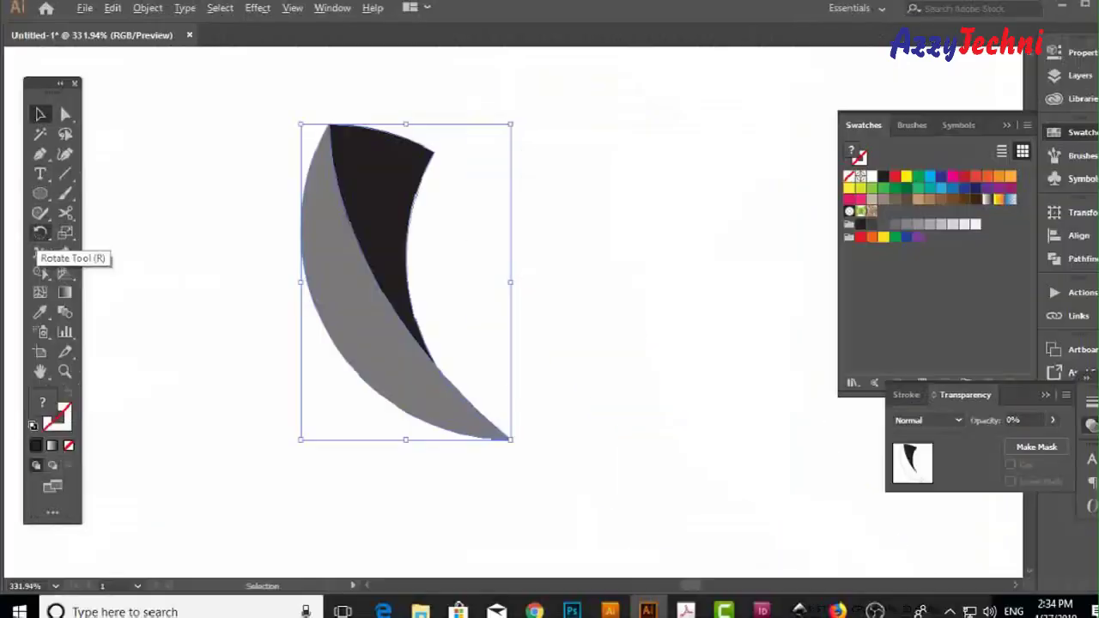
{"action": "left_click", "coordinate": [39, 234]}
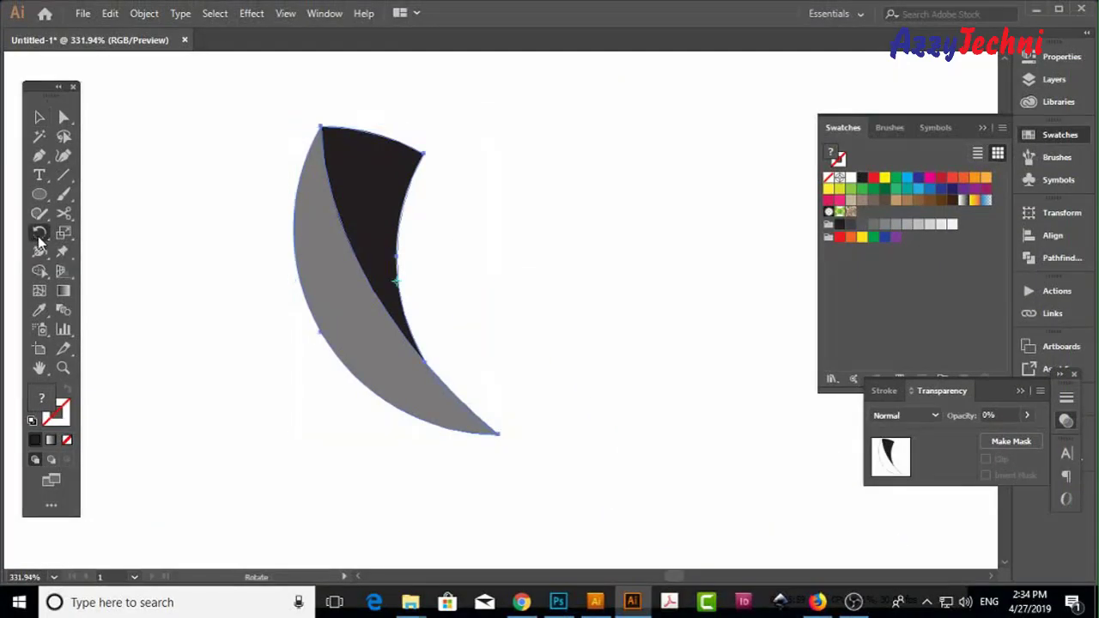
{"action": "left_click", "coordinate": [499, 433], "text": "alt"}
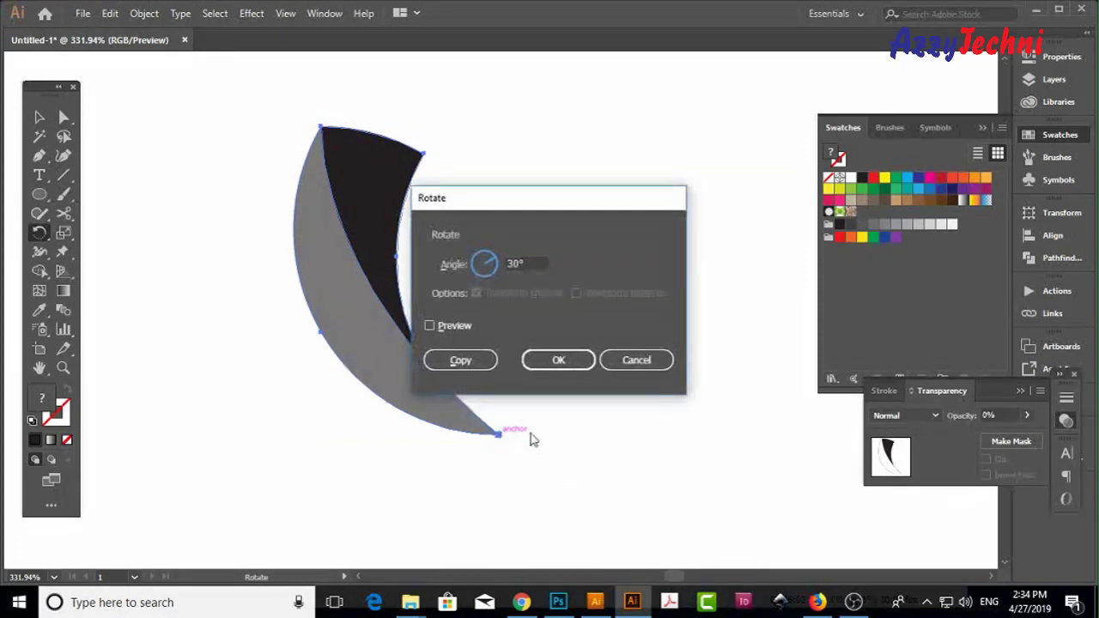
{"action": "left_click", "coordinate": [468, 365]}
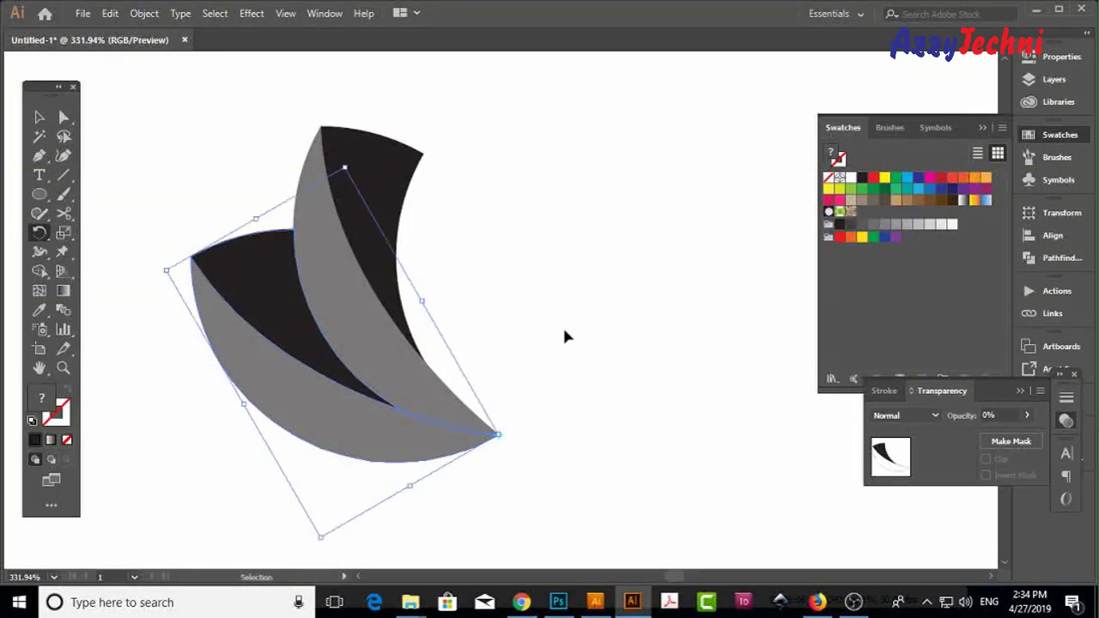
{"action": "key", "text": "ctrl+minus"}
{"action": "key", "text": "ctrl+minus"}
{"action": "key", "text": "ctrl+minus"}
{"action": "left_click_drag", "start_coordinate": [599, 373], "coordinate": [425, 304]}
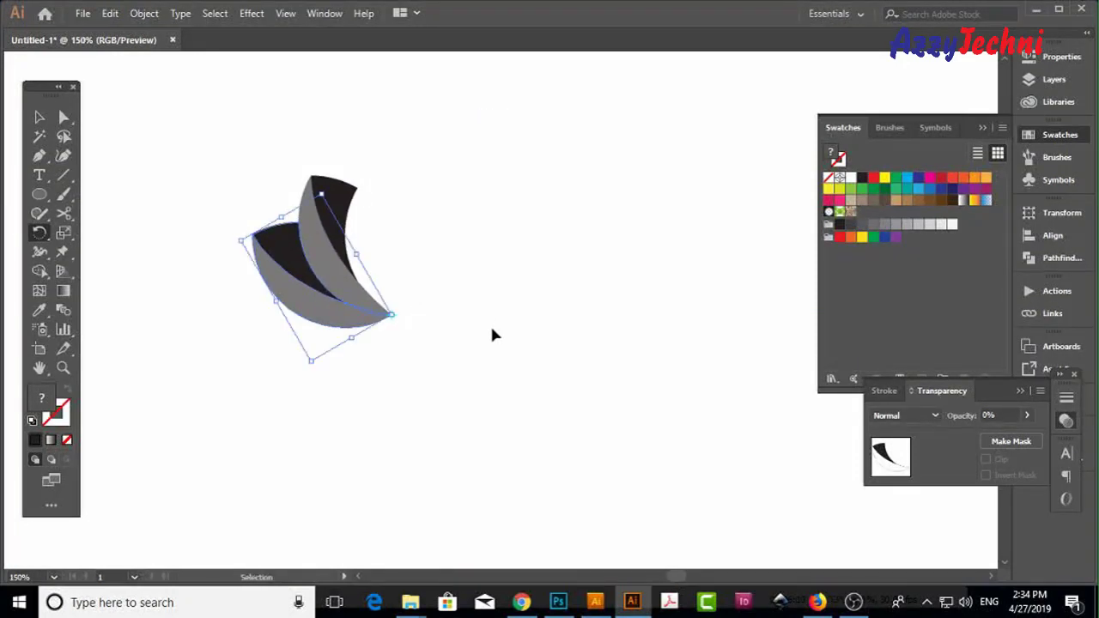
{"action": "key", "text": "ctrl+d"}
{"action": "key", "text": "ctrl+d"}
{"action": "key", "text": "ctrl+d"}
{"action": "key", "text": "ctrl+d"}
{"action": "key", "text": "ctrl+d"}
{"action": "key", "text": "ctrl+d"}
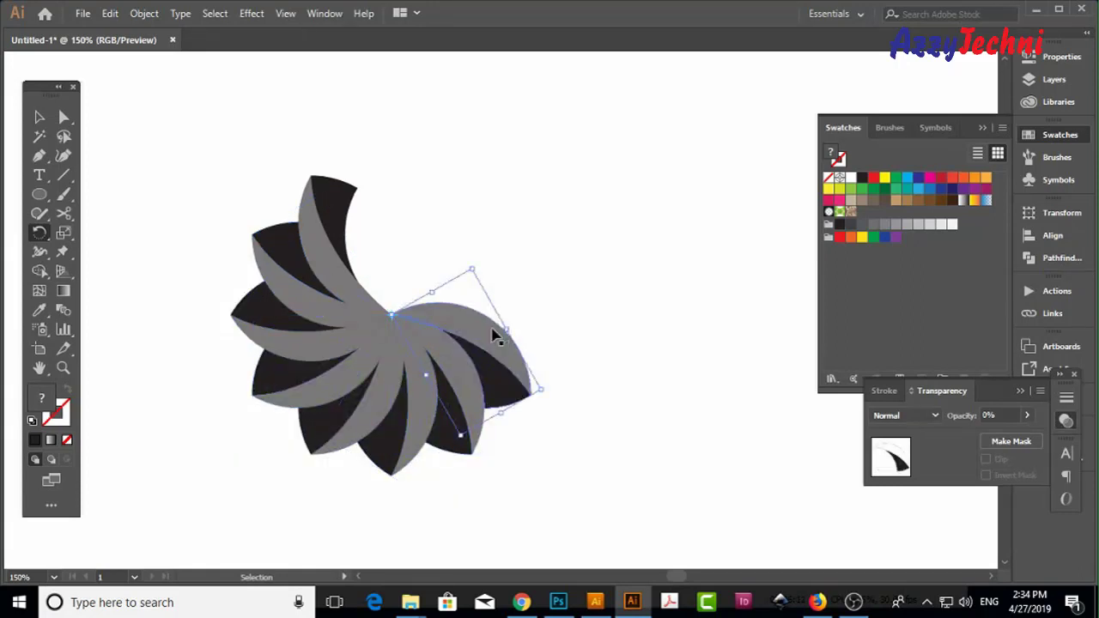
{"action": "key", "text": "ctrl+d"}
{"action": "key", "text": "ctrl+d"}
{"action": "key", "text": "ctrl+d"}
{"action": "key", "text": "ctrl+d"}
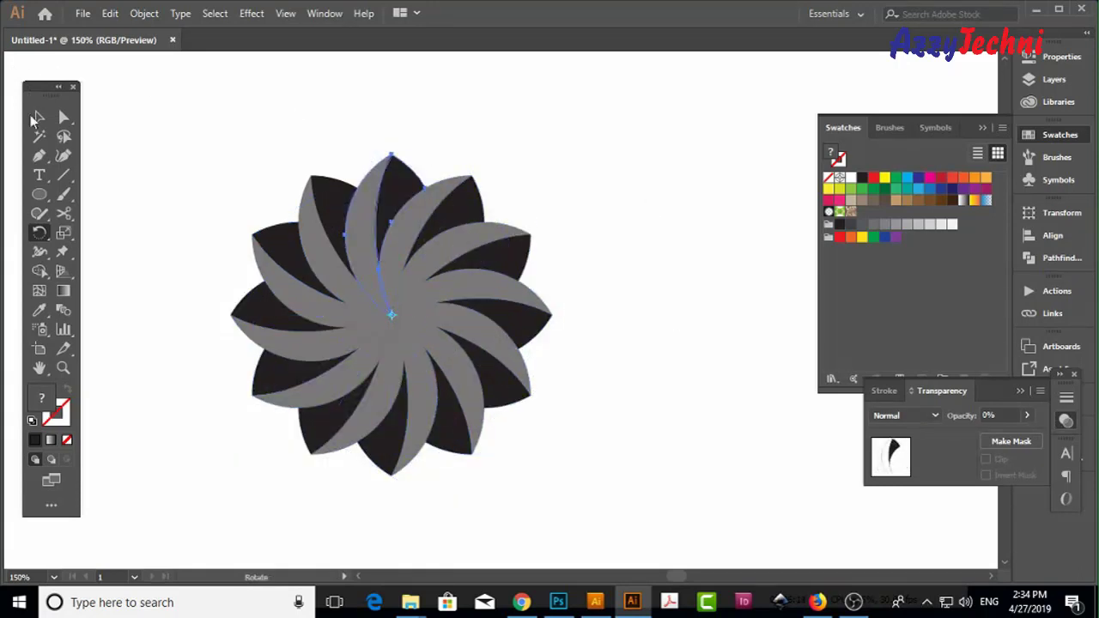
Select all petals, scale the flower up from its centre, and zoom to frame it
{"action": "left_click", "coordinate": [37, 117]}
{"action": "left_click_drag", "start_coordinate": [188, 168], "coordinate": [685, 506]}
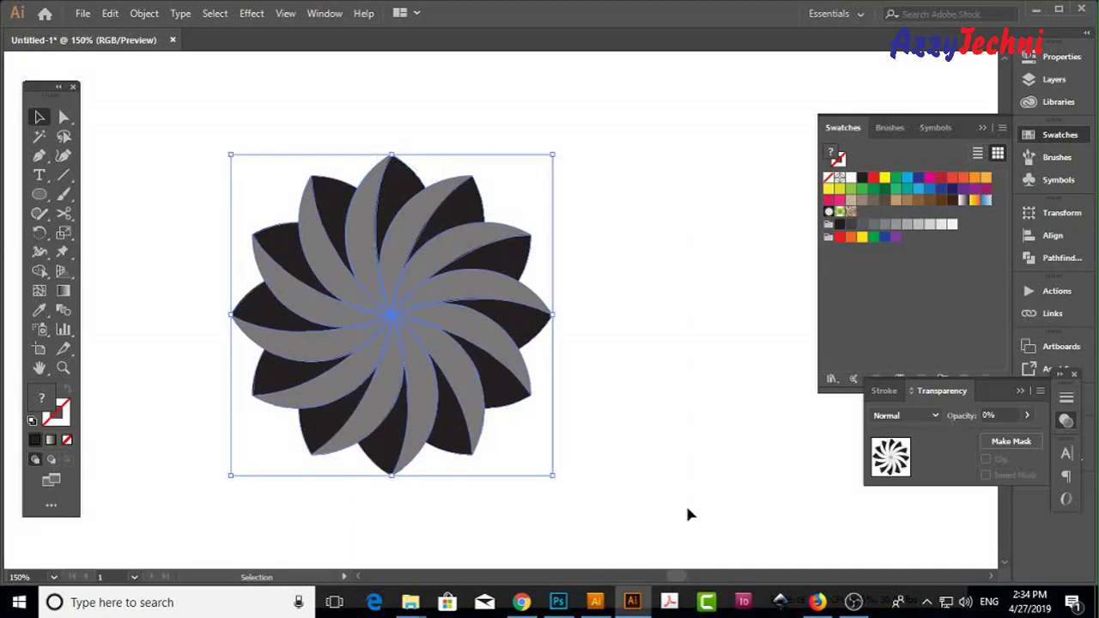
{"action": "key", "text": "ctrl+0"}
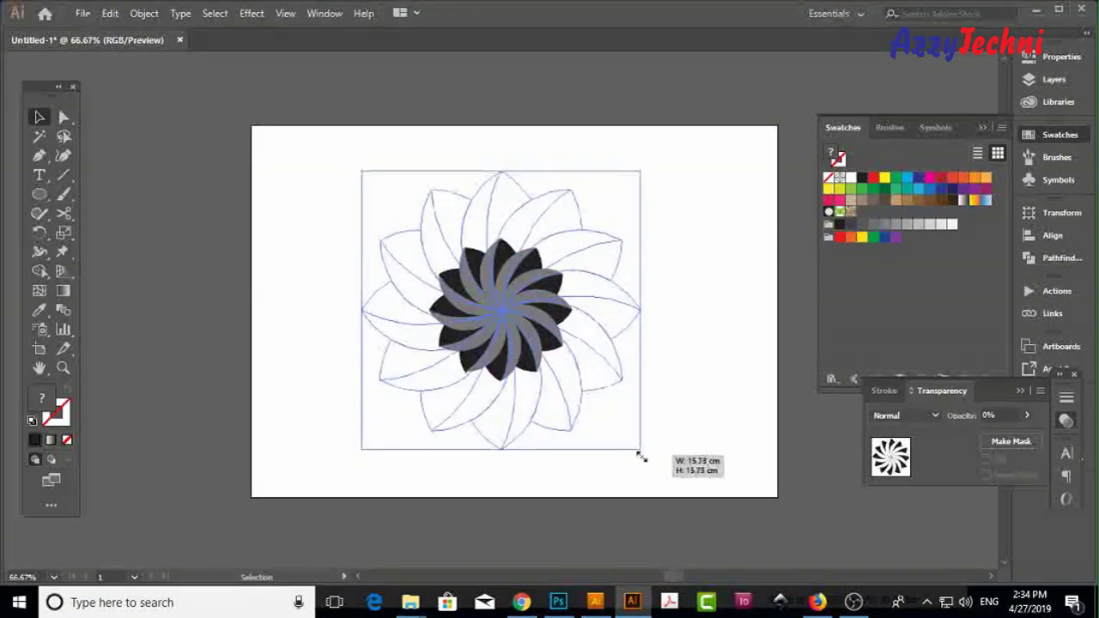
{"action": "left_click_drag", "start_coordinate": [572, 383], "coordinate": [643, 453]}
{"action": "left_click", "coordinate": [748, 369]}
{"action": "key", "text": "z"}
{"action": "left_click_drag", "start_coordinate": [268, 160], "coordinate": [710, 472]}
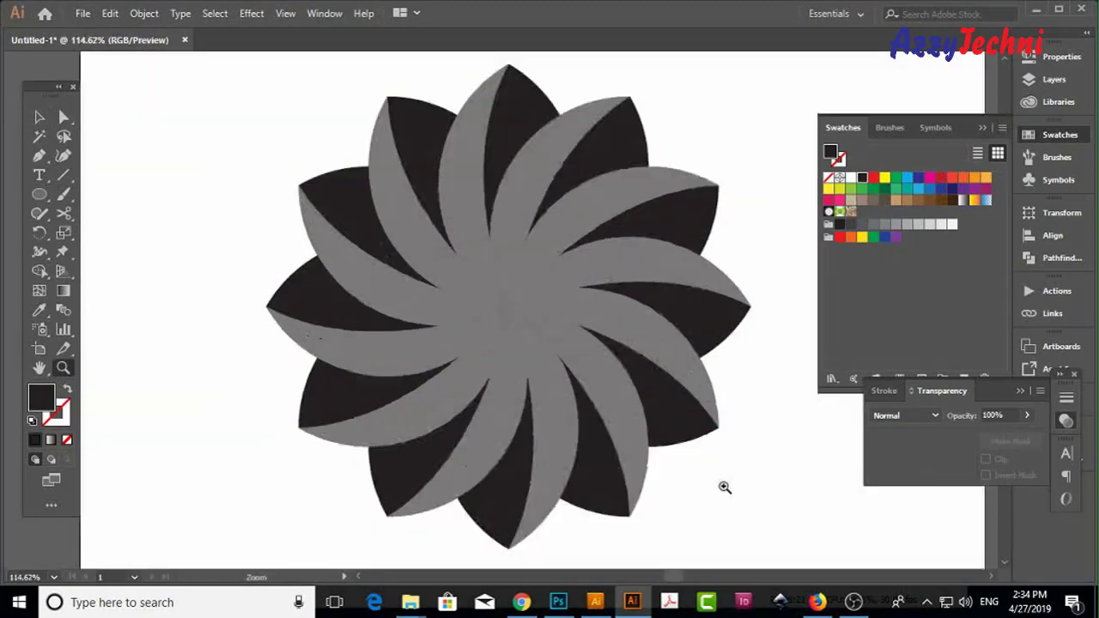
Color the top petal red and the next petal to its left yellow
{"action": "key", "text": "v"}
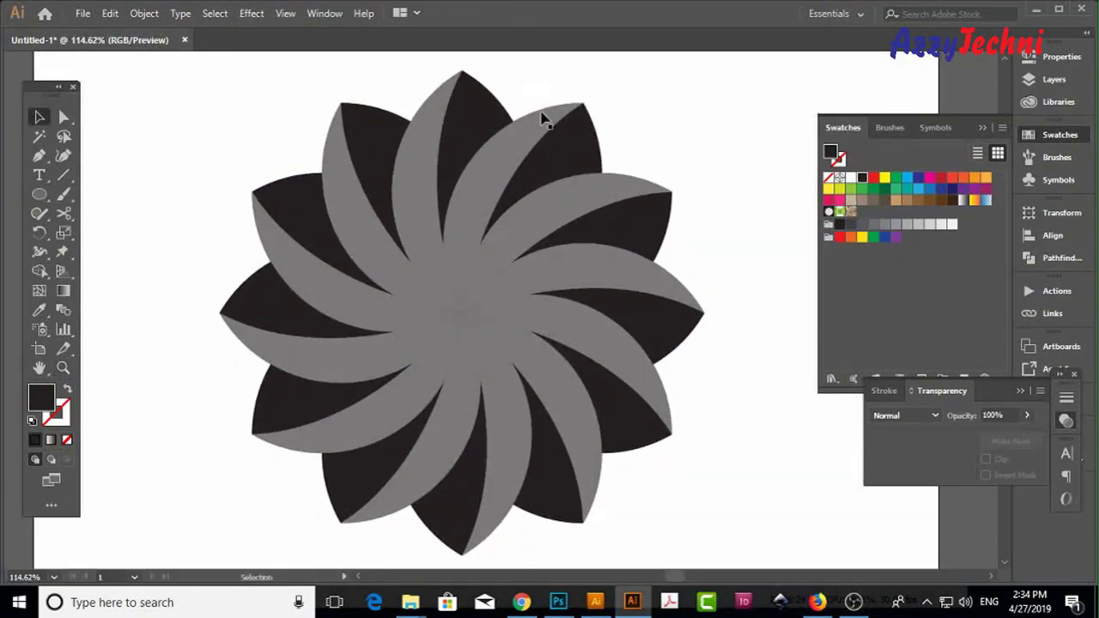
{"action": "left_click", "coordinate": [478, 134]}
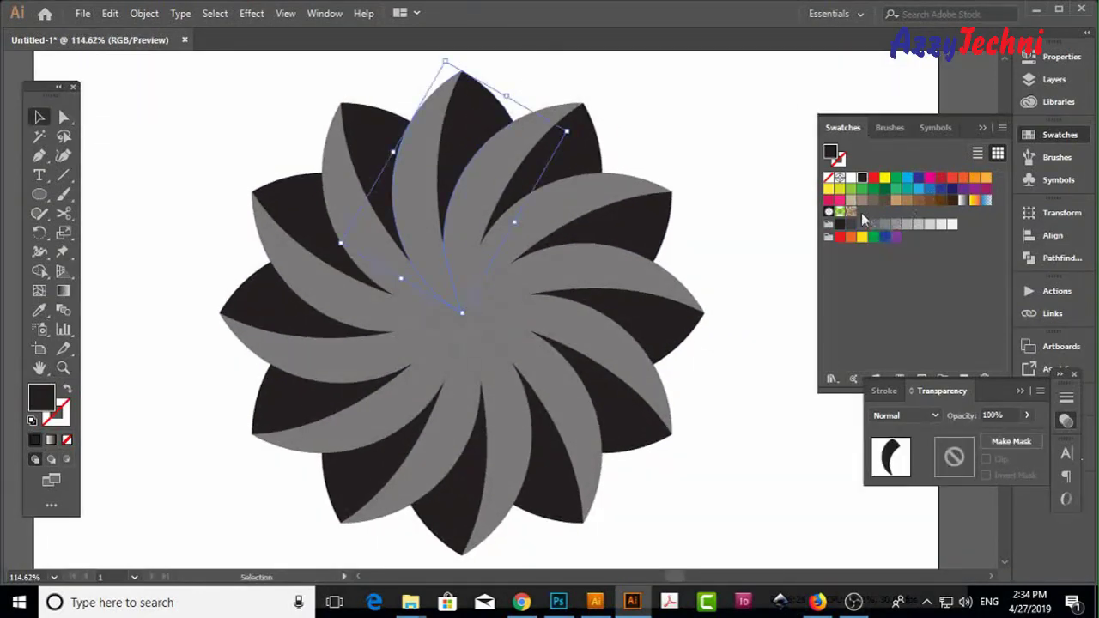
{"action": "left_click", "coordinate": [874, 178]}
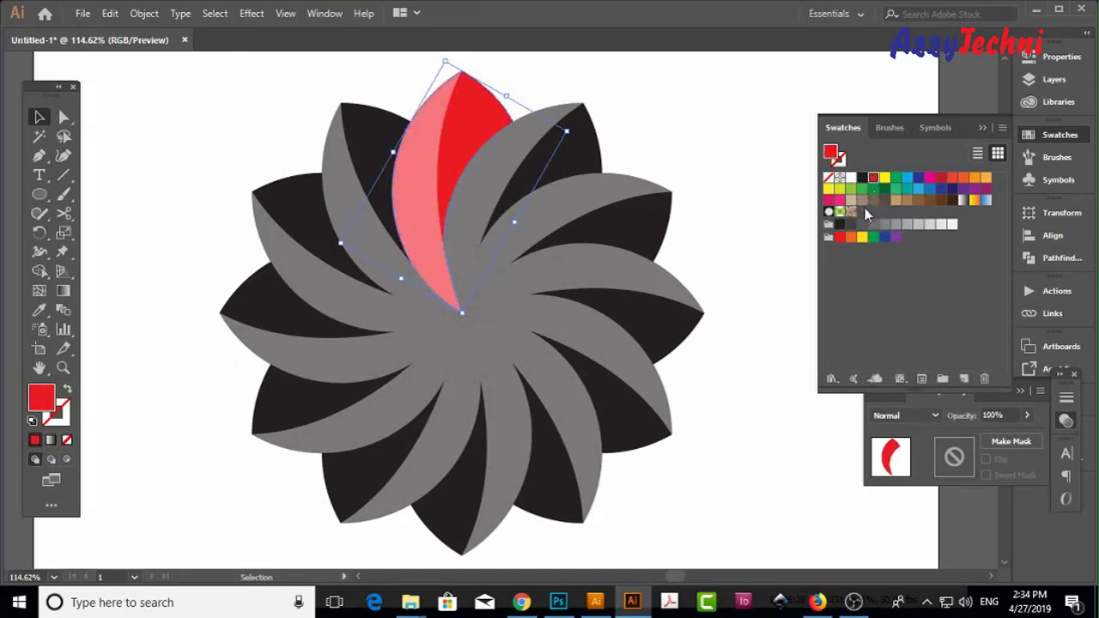
{"action": "left_click", "coordinate": [384, 146]}
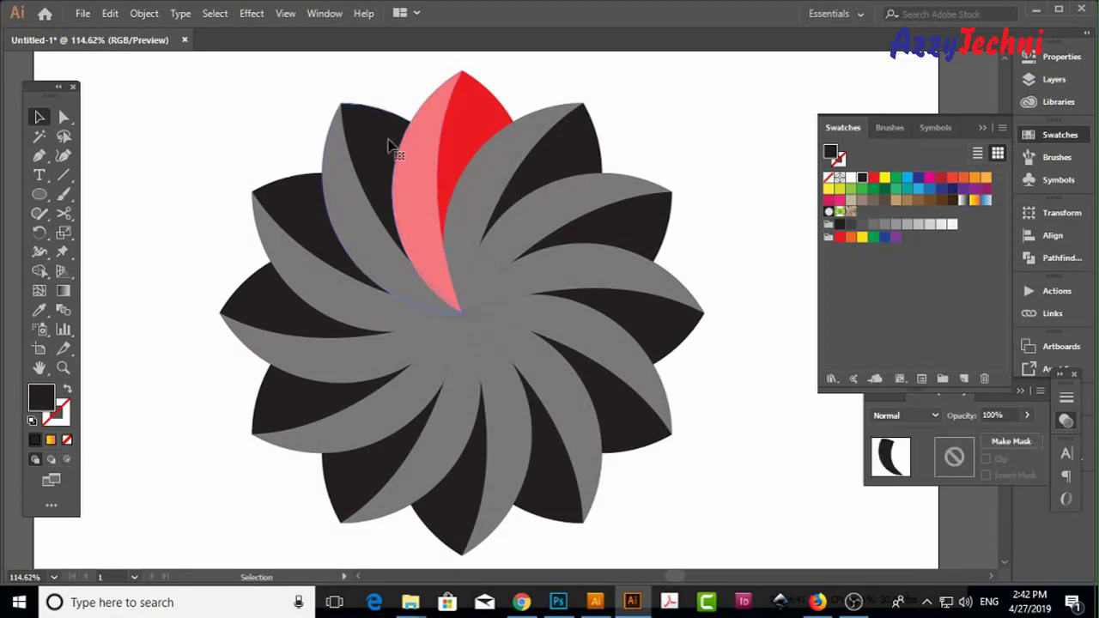
{"action": "left_click", "coordinate": [884, 178]}
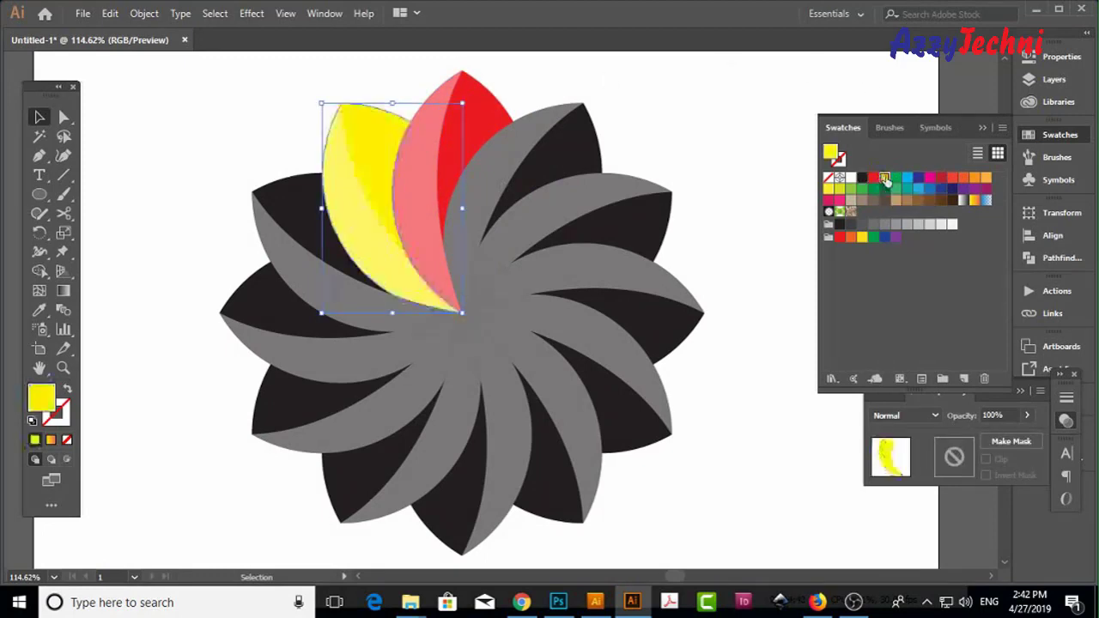
Fill the next two black petals on the left green and bright blue
{"action": "left_click", "coordinate": [307, 207]}
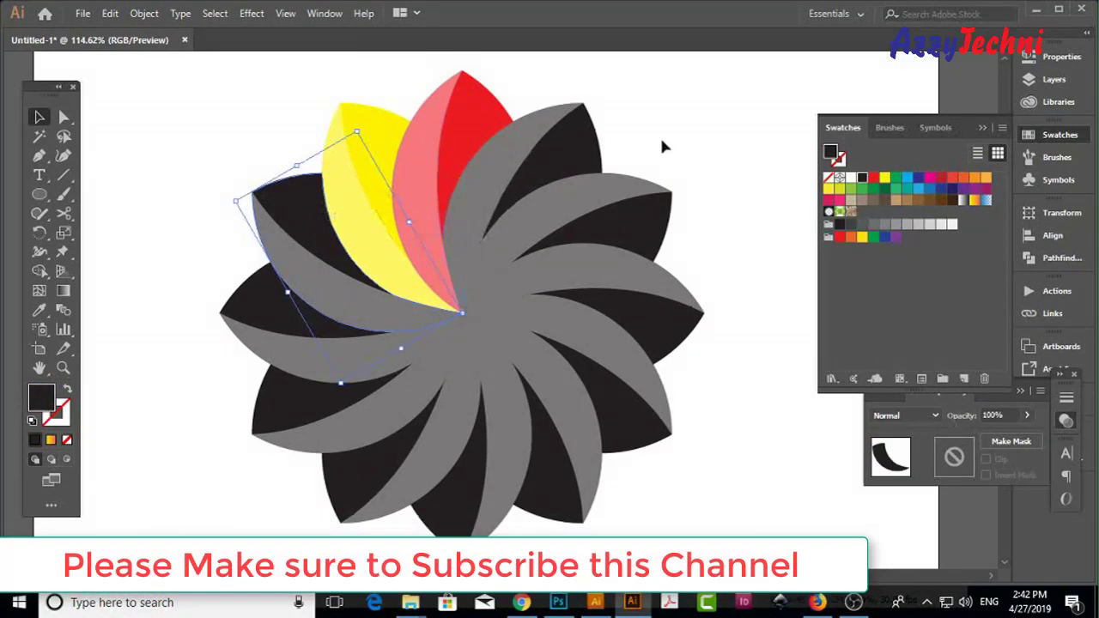
{"action": "left_click", "coordinate": [897, 178]}
{"action": "left_click", "coordinate": [276, 313]}
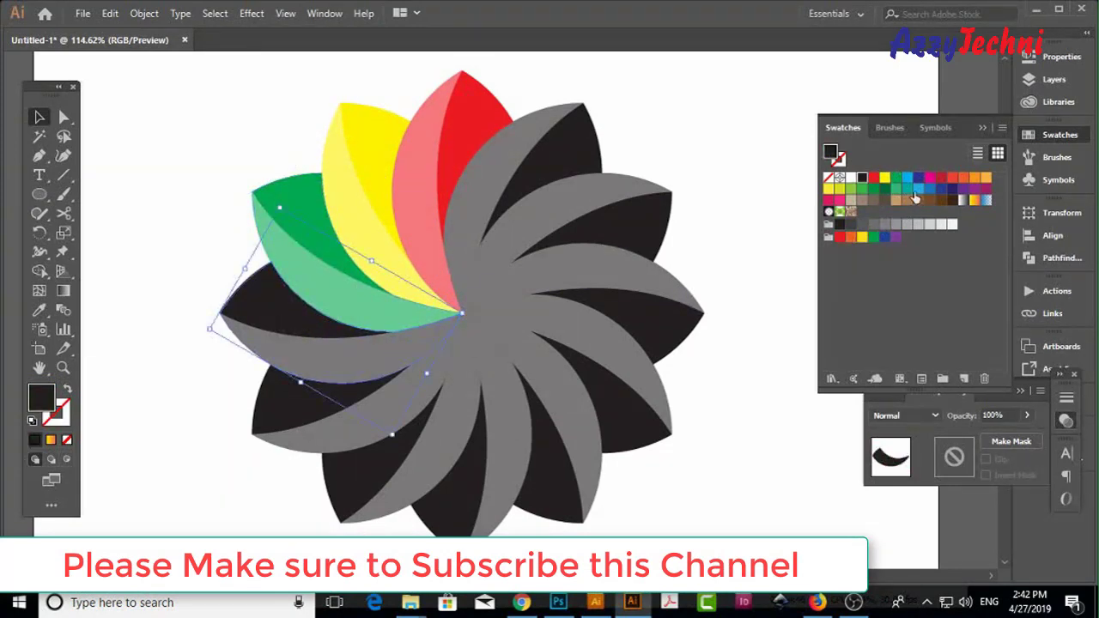
{"action": "left_click", "coordinate": [909, 179]}
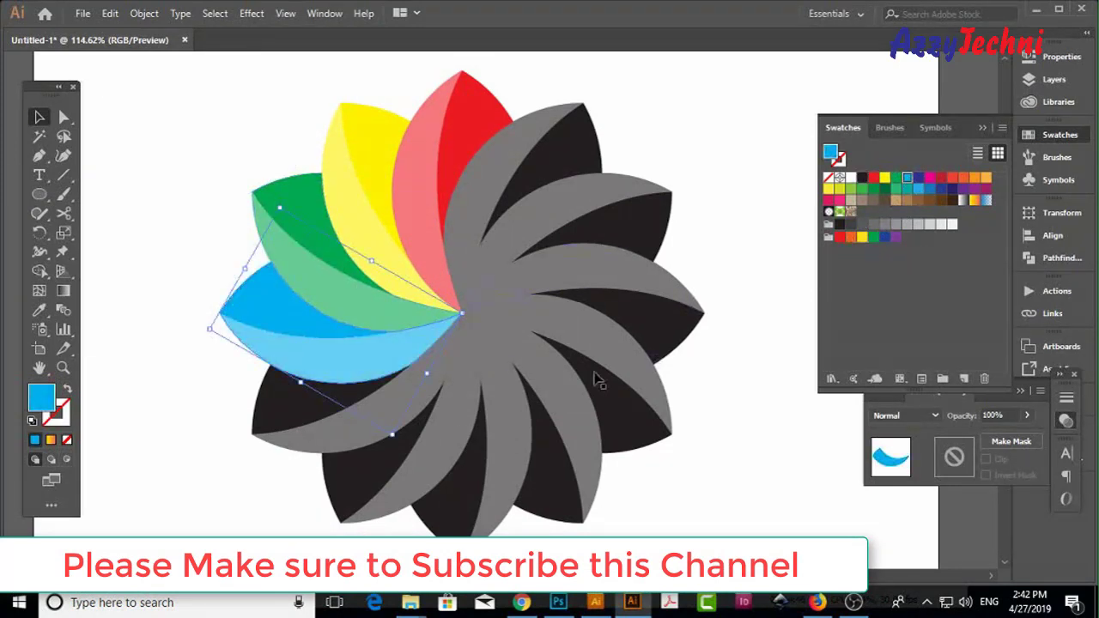
Fill the lower-left petals navy and magenta, leaving the bottom black petal selected
{"action": "left_click", "coordinate": [283, 412]}
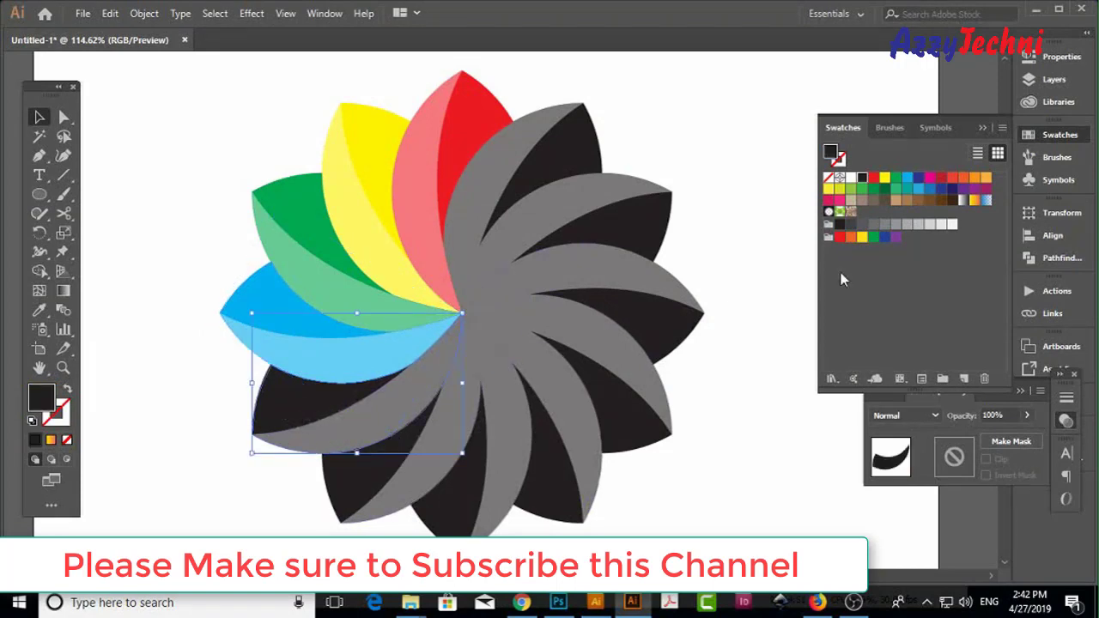
{"action": "left_click", "coordinate": [918, 177]}
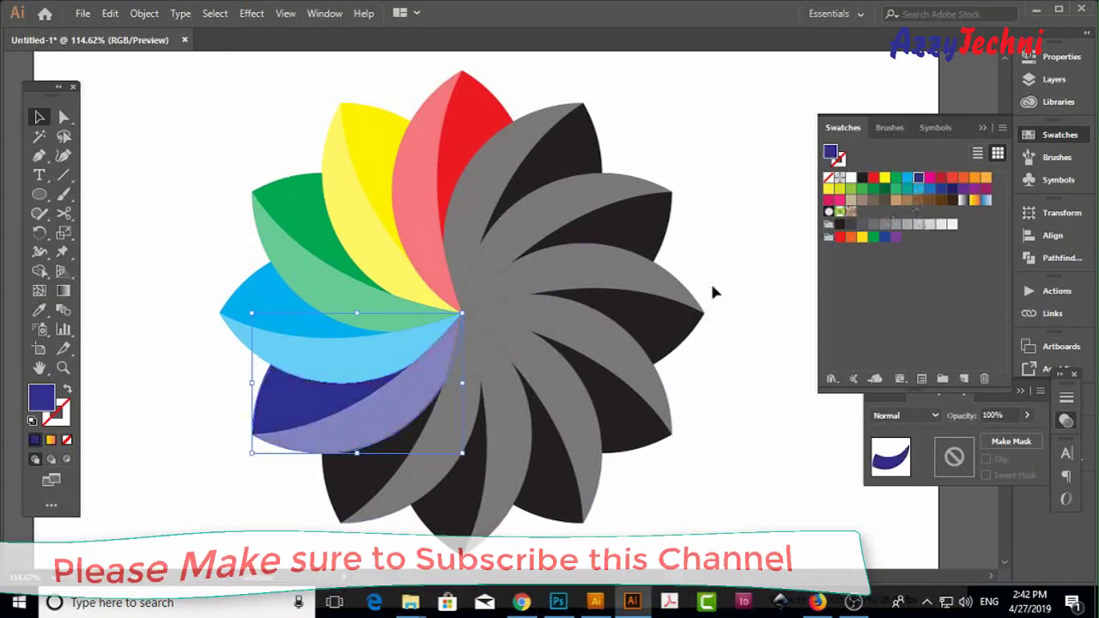
{"action": "left_click", "coordinate": [367, 483]}
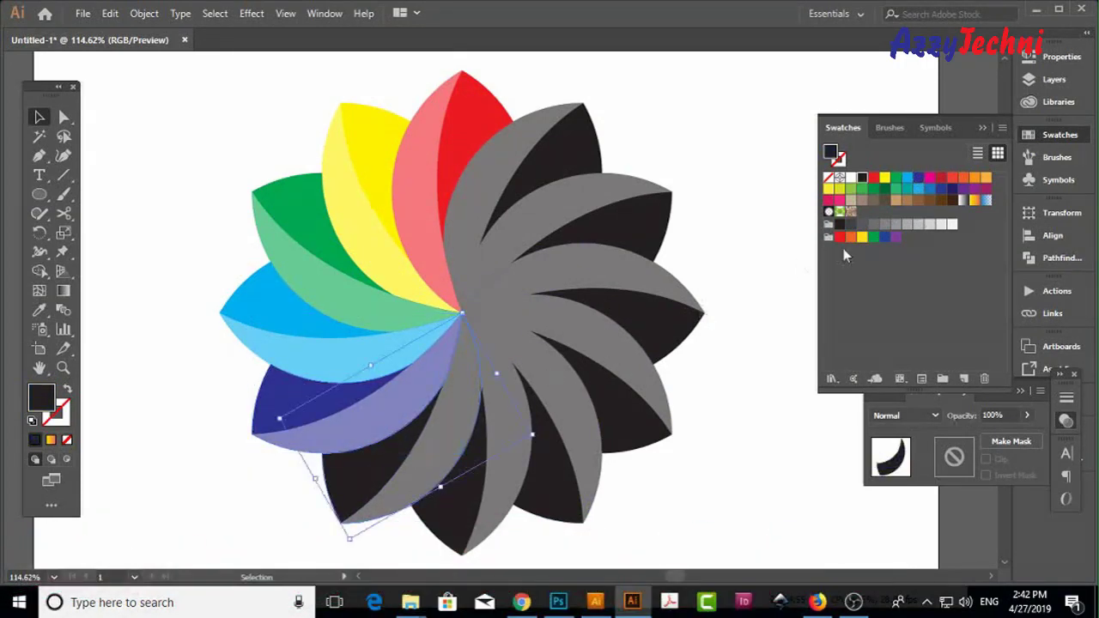
{"action": "left_click", "coordinate": [929, 179]}
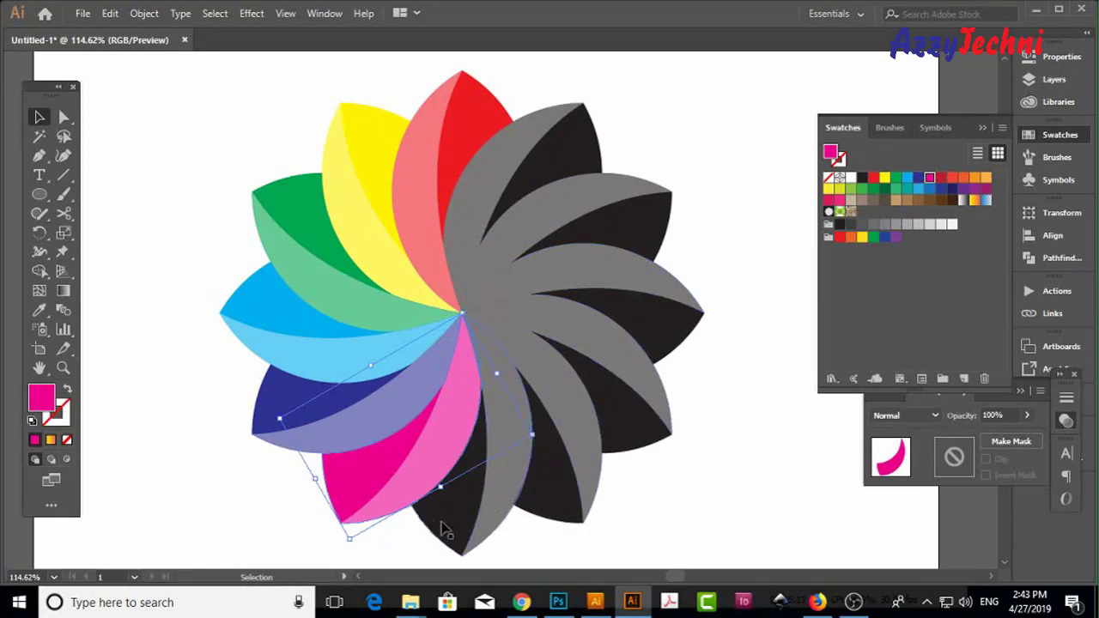
{"action": "left_click", "coordinate": [701, 499]}
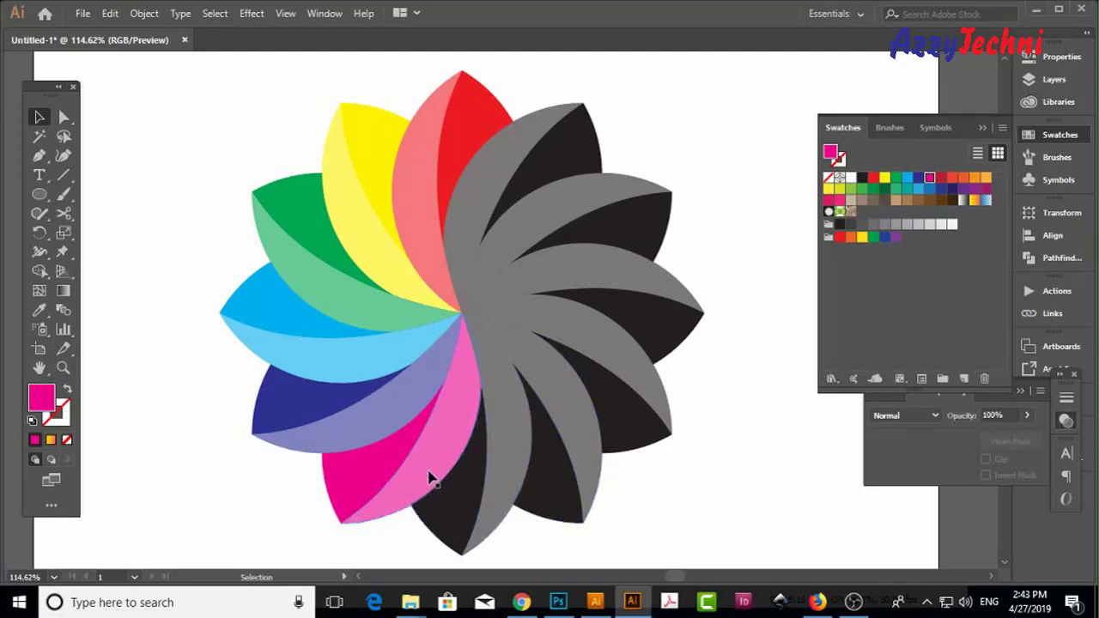
{"action": "left_click", "coordinate": [456, 520]}
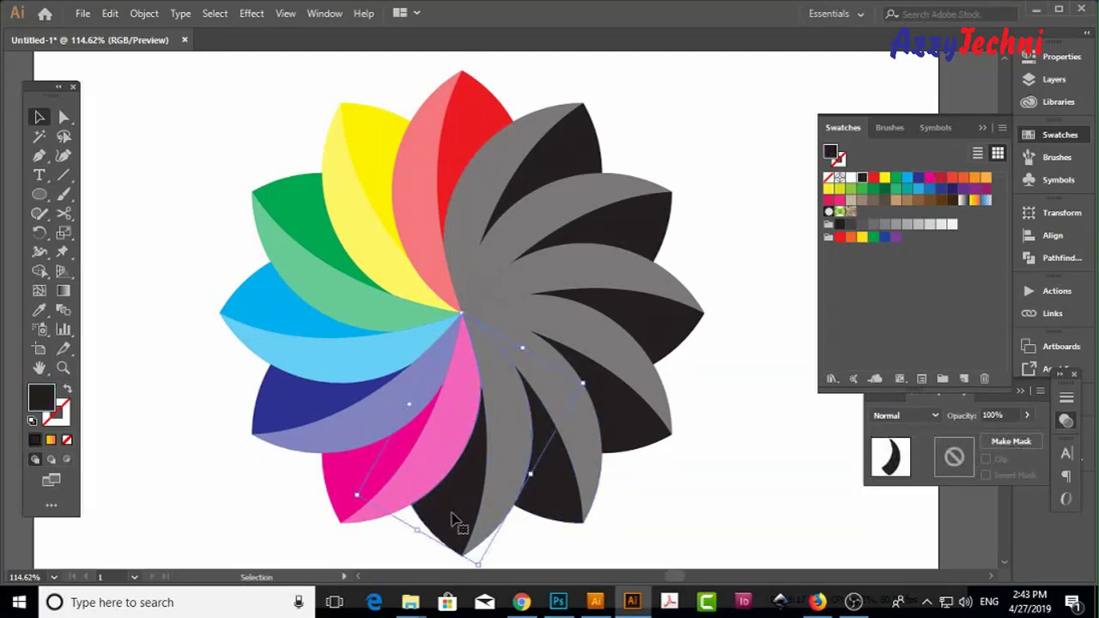
Eyedrop red onto the bottom petal and yellow onto the lower-right petal
{"action": "key", "text": "i"}
{"action": "left_click", "coordinate": [471, 139]}
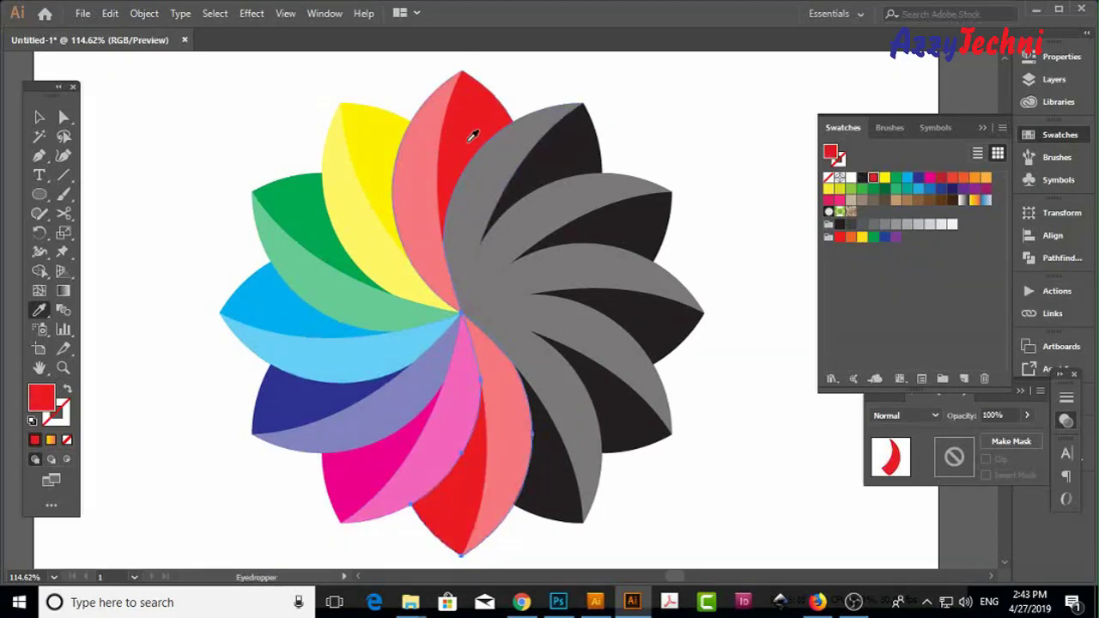
{"action": "key", "text": "v"}
{"action": "left_click", "coordinate": [563, 506]}
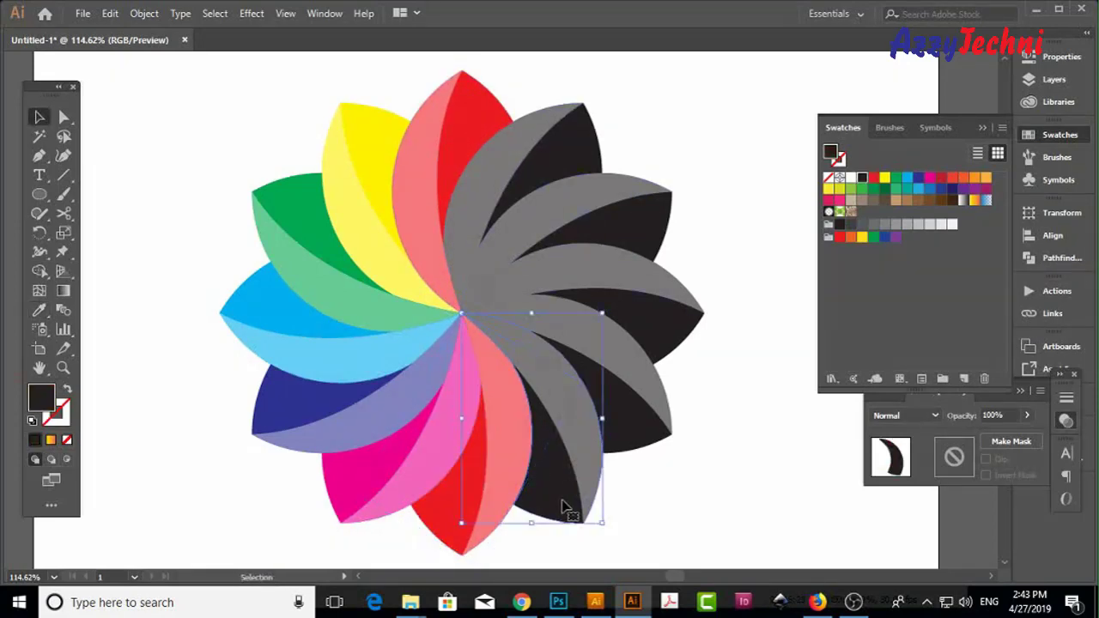
{"action": "key", "text": "i"}
{"action": "left_click", "coordinate": [386, 146]}
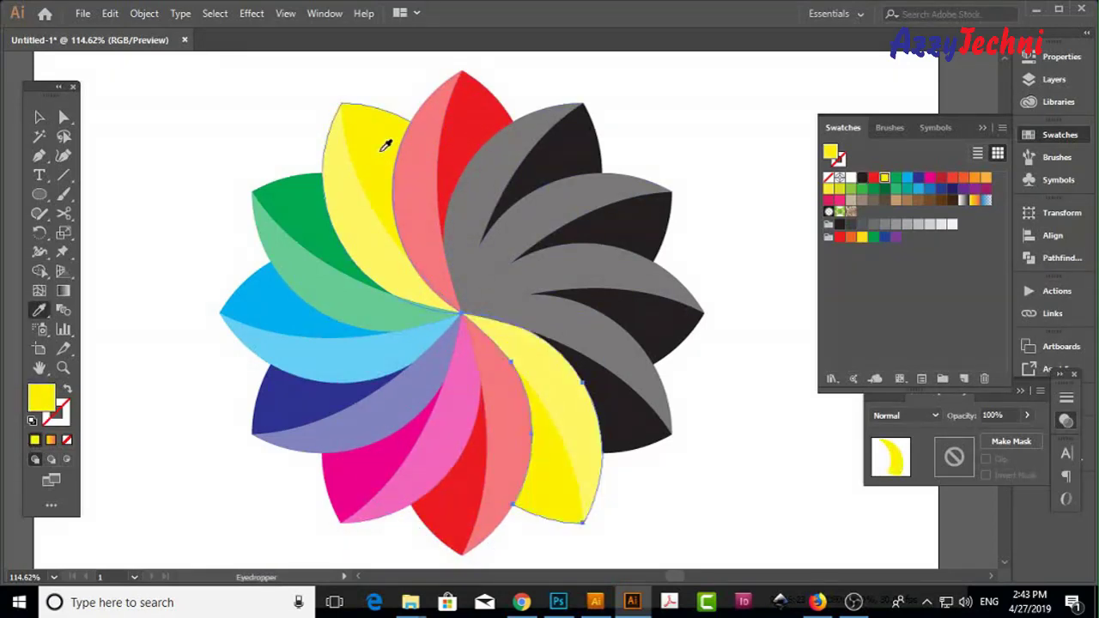
Eyedrop green and light blue onto the two dark petals on the right
{"action": "key", "text": "v"}
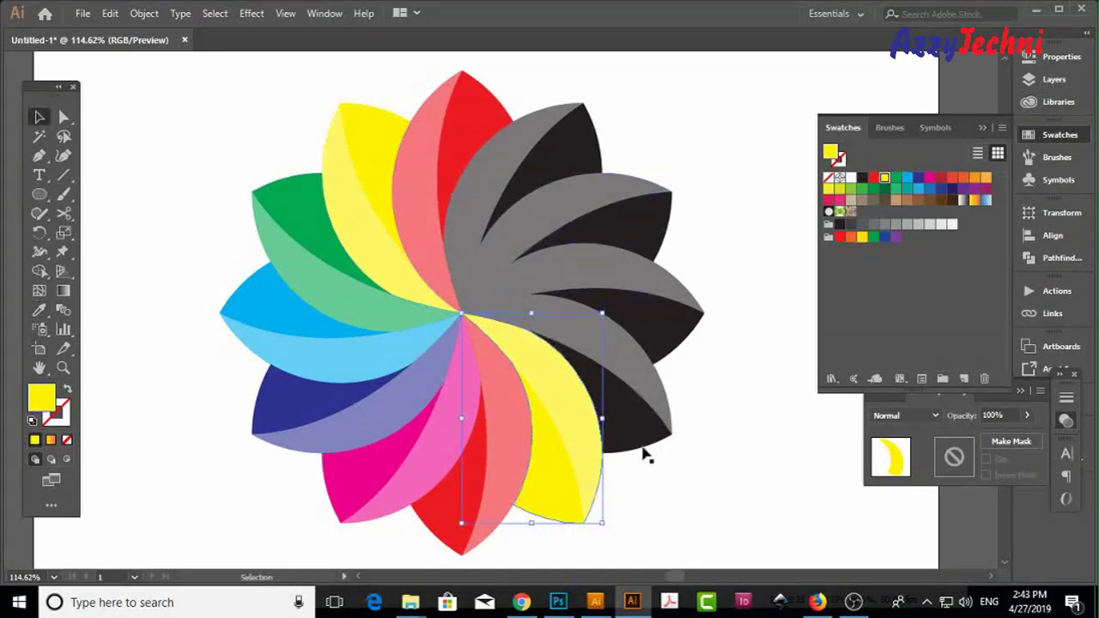
{"action": "left_click", "coordinate": [642, 442]}
{"action": "key", "text": "i"}
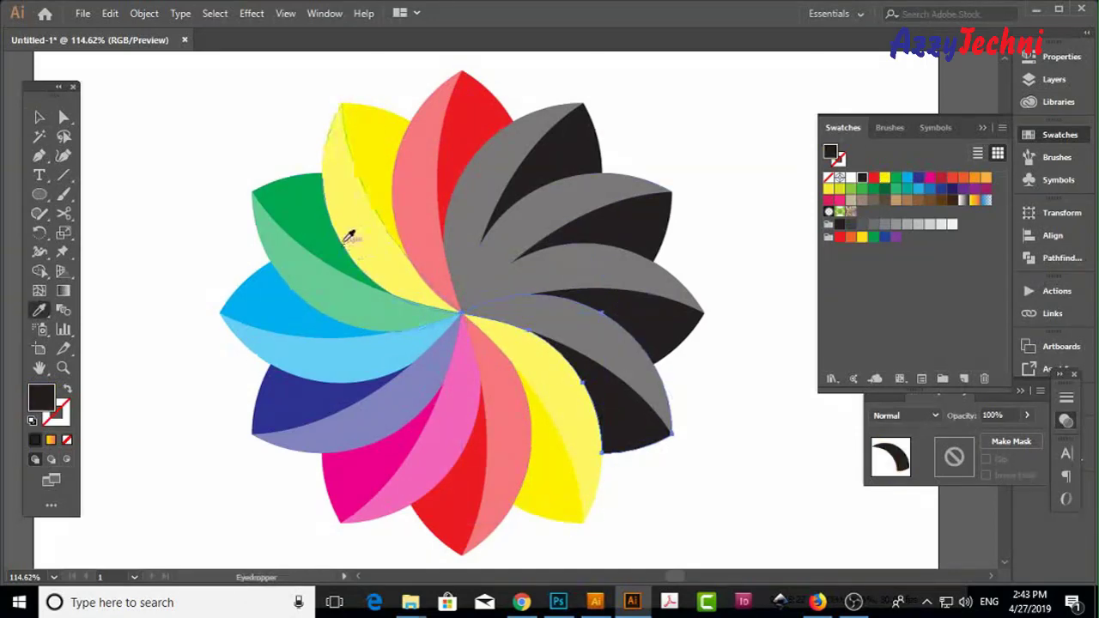
{"action": "left_click", "coordinate": [321, 199]}
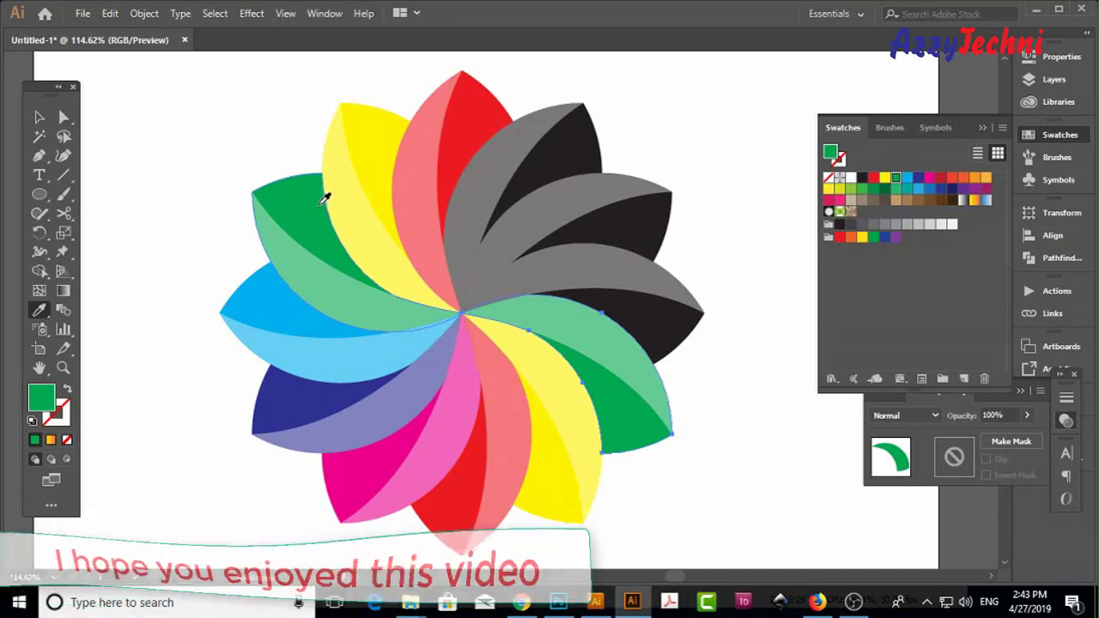
{"action": "key", "text": "v"}
{"action": "left_click", "coordinate": [692, 332]}
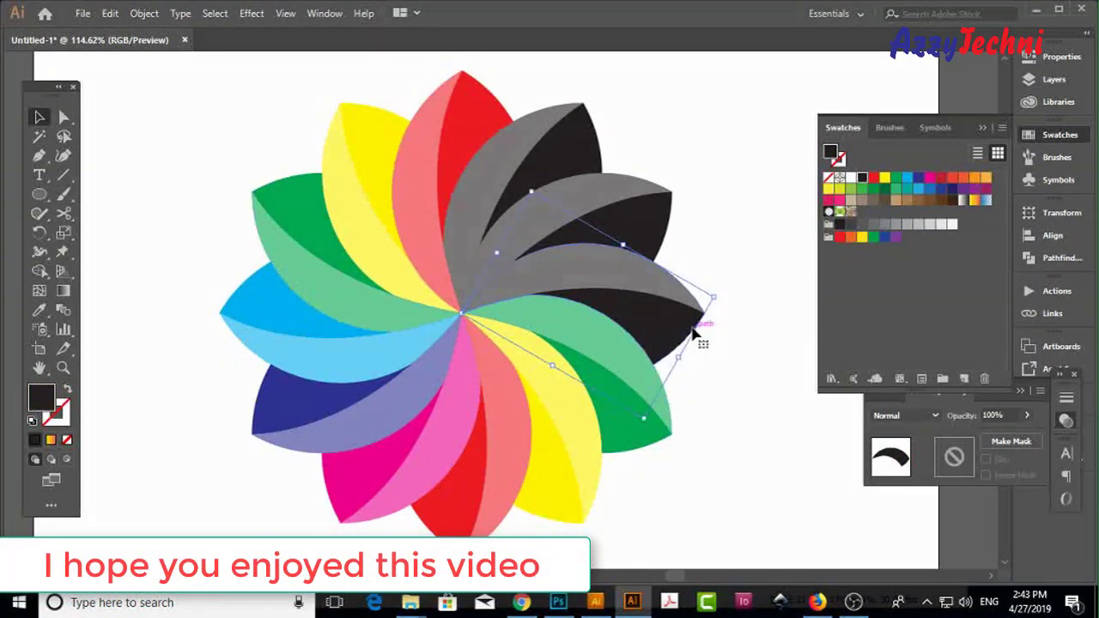
{"action": "key", "text": "i"}
{"action": "left_click", "coordinate": [294, 299]}
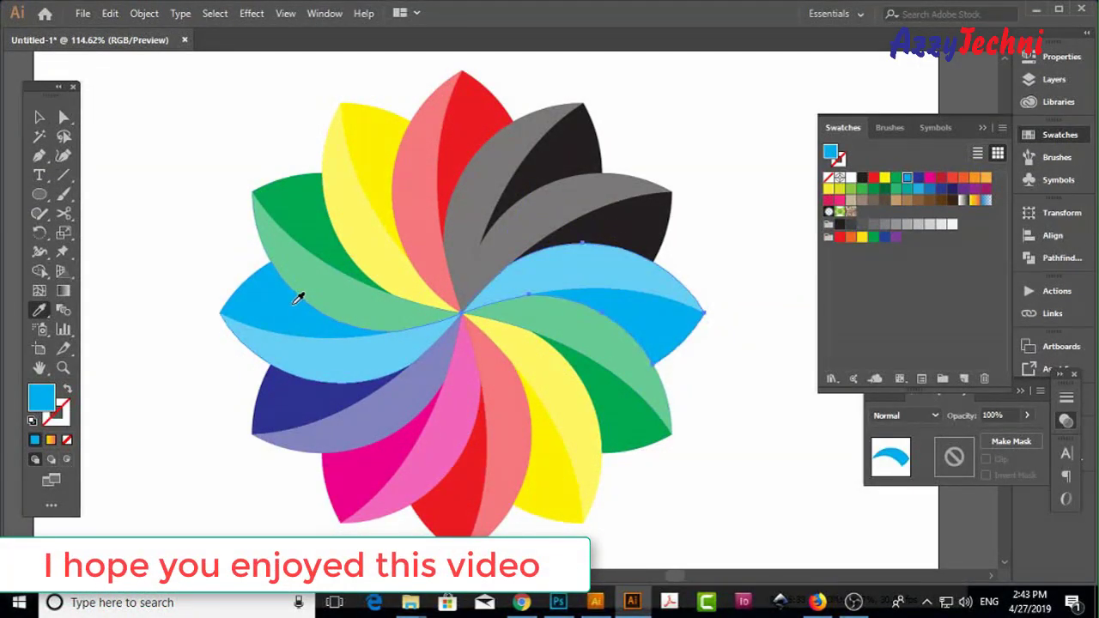
Eyedrop navy onto the upper-right petal and magenta onto the top petal, then deselect
{"action": "key", "text": "v"}
{"action": "left_click", "coordinate": [661, 234]}
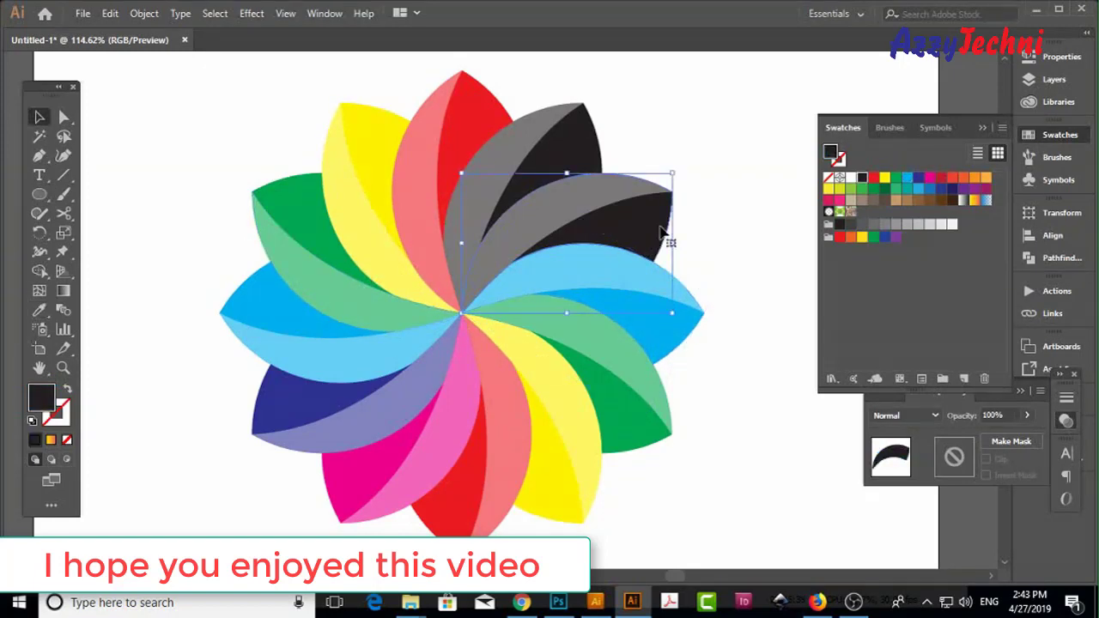
{"action": "key", "text": "i"}
{"action": "left_click", "coordinate": [291, 395]}
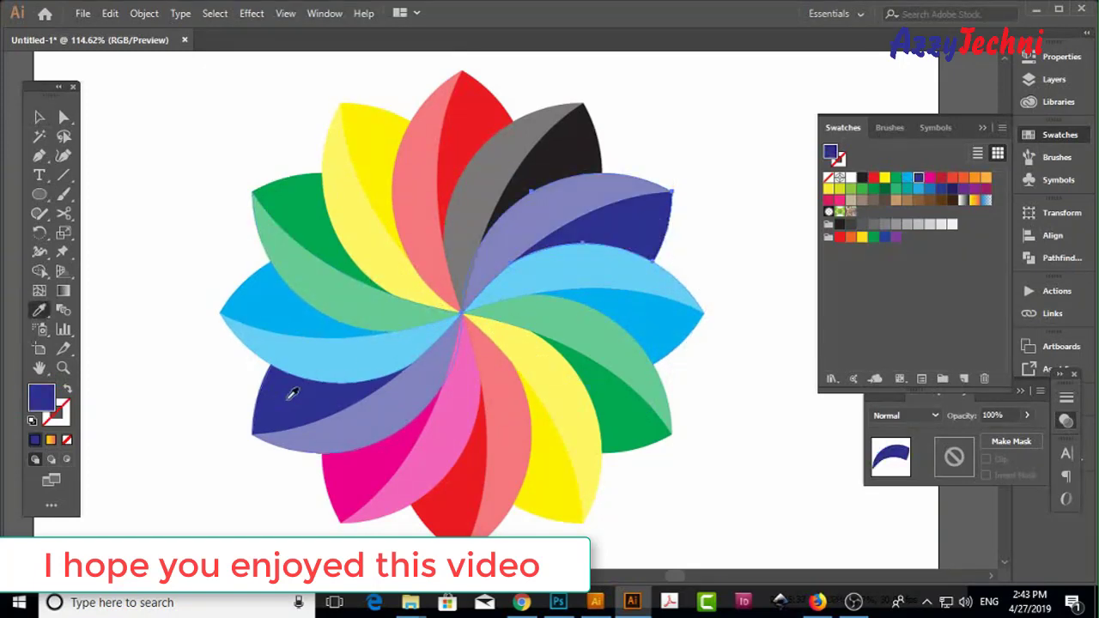
{"action": "key", "text": "v"}
{"action": "left_click", "coordinate": [493, 206]}
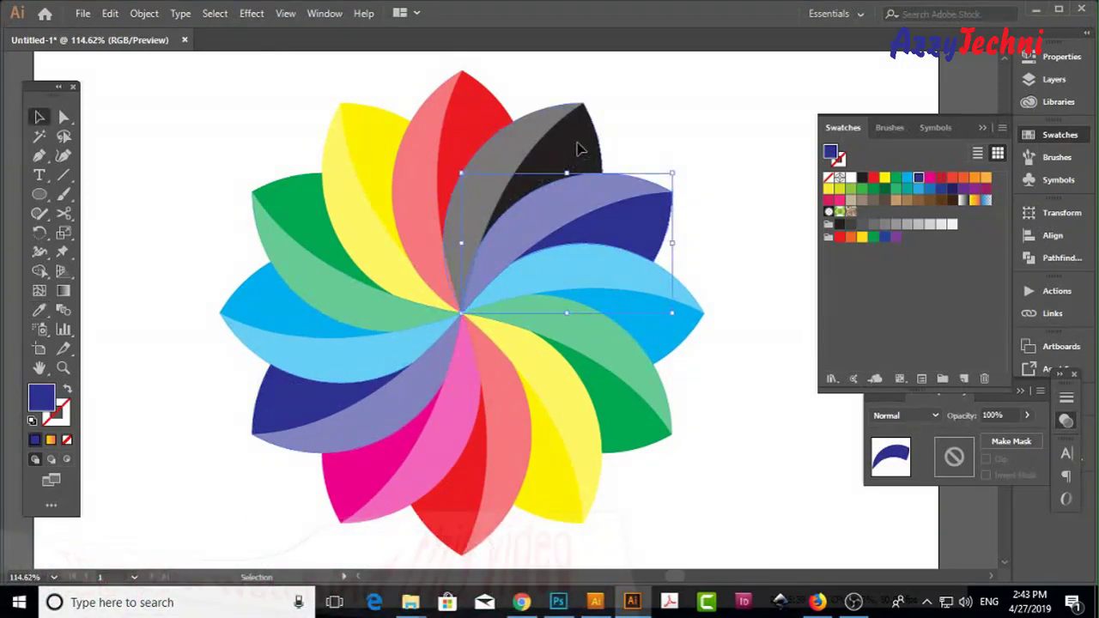
{"action": "key", "text": "i"}
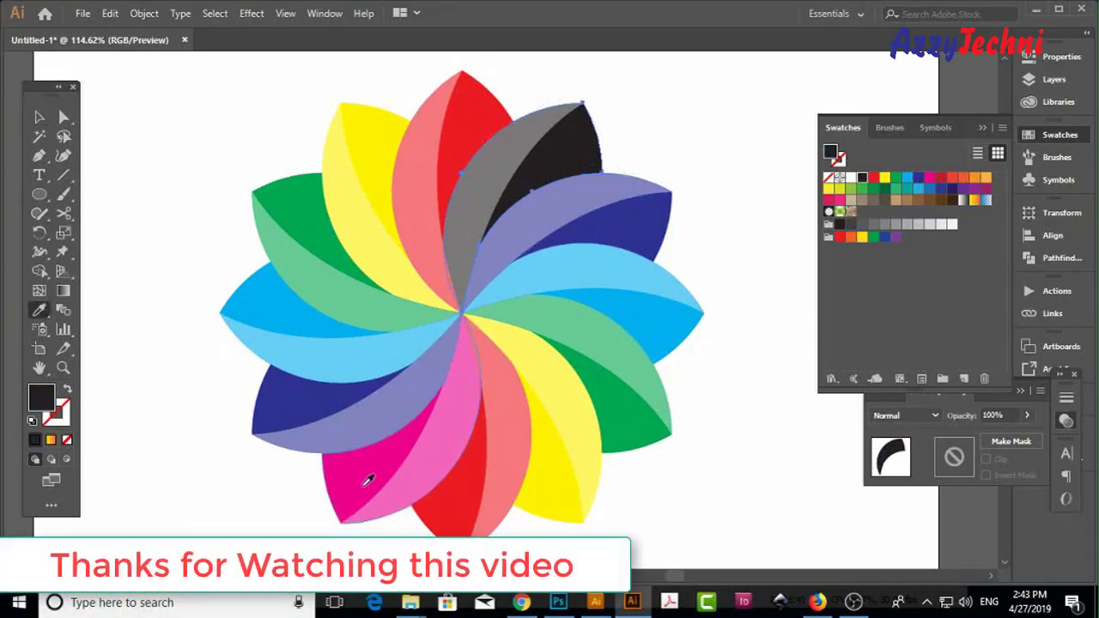
{"action": "left_click", "coordinate": [360, 481]}
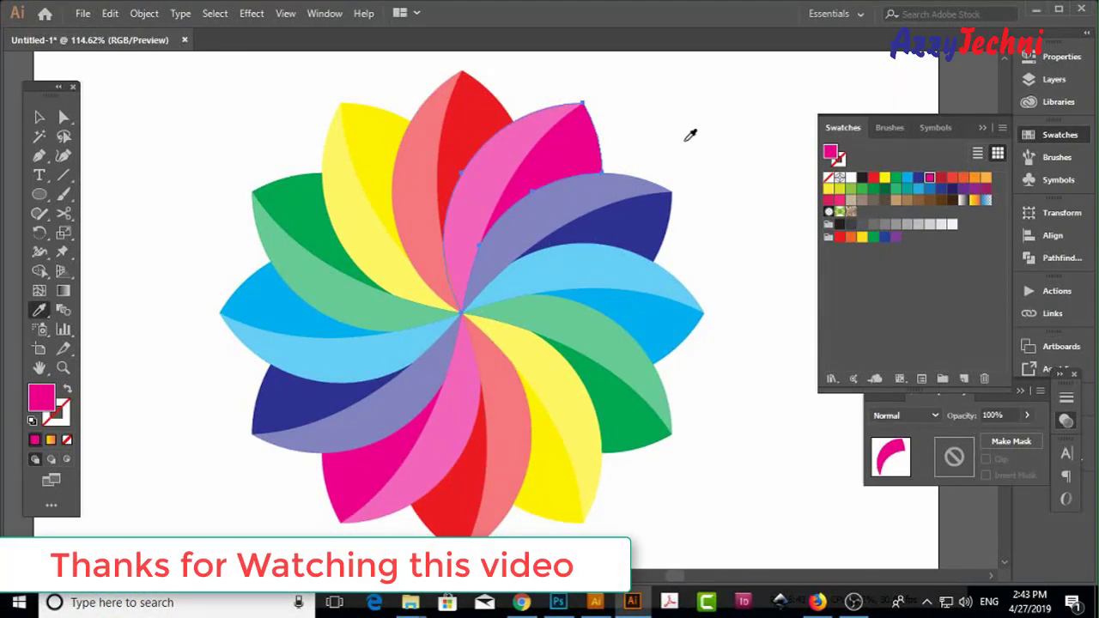
{"action": "key", "text": "v"}
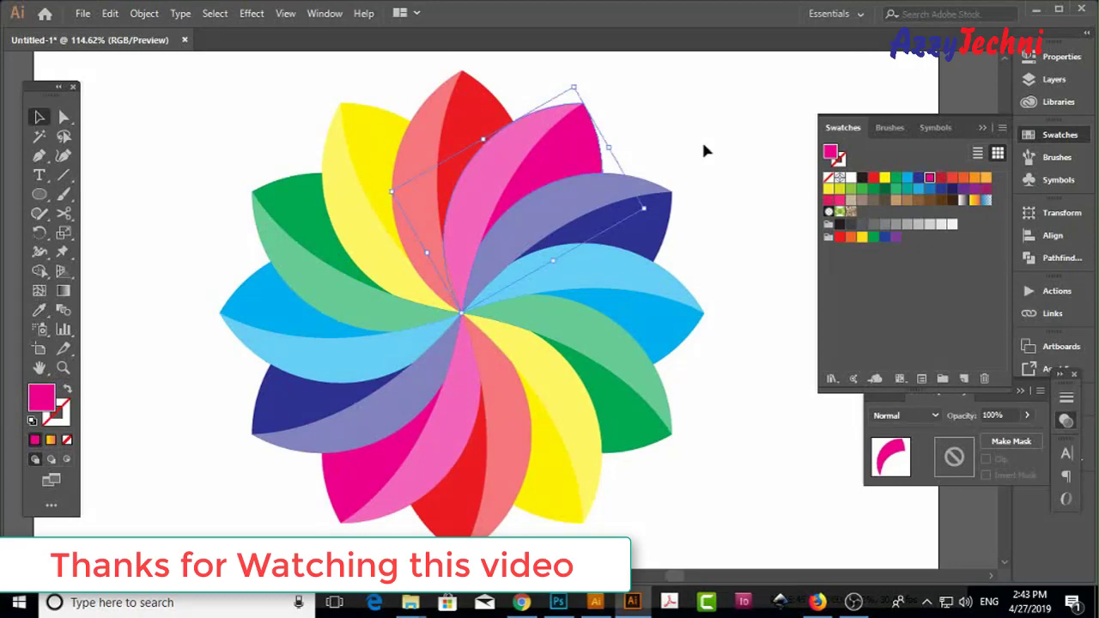
{"action": "left_click", "coordinate": [705, 140]}
{"action": "left_click_drag", "start_coordinate": [720, 191], "coordinate": [715, 183]}
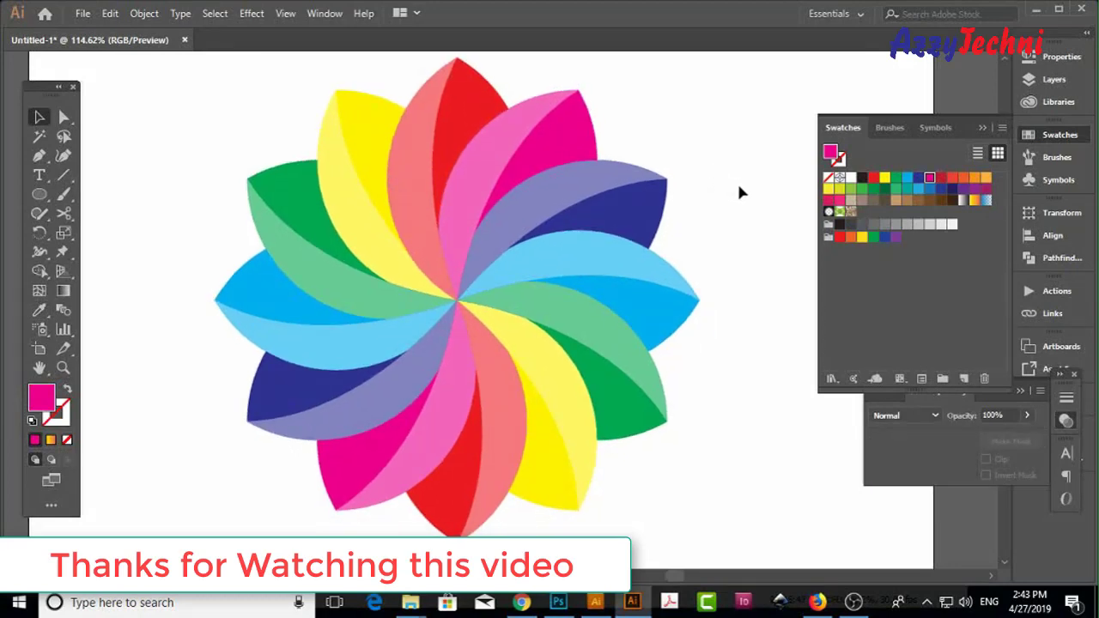